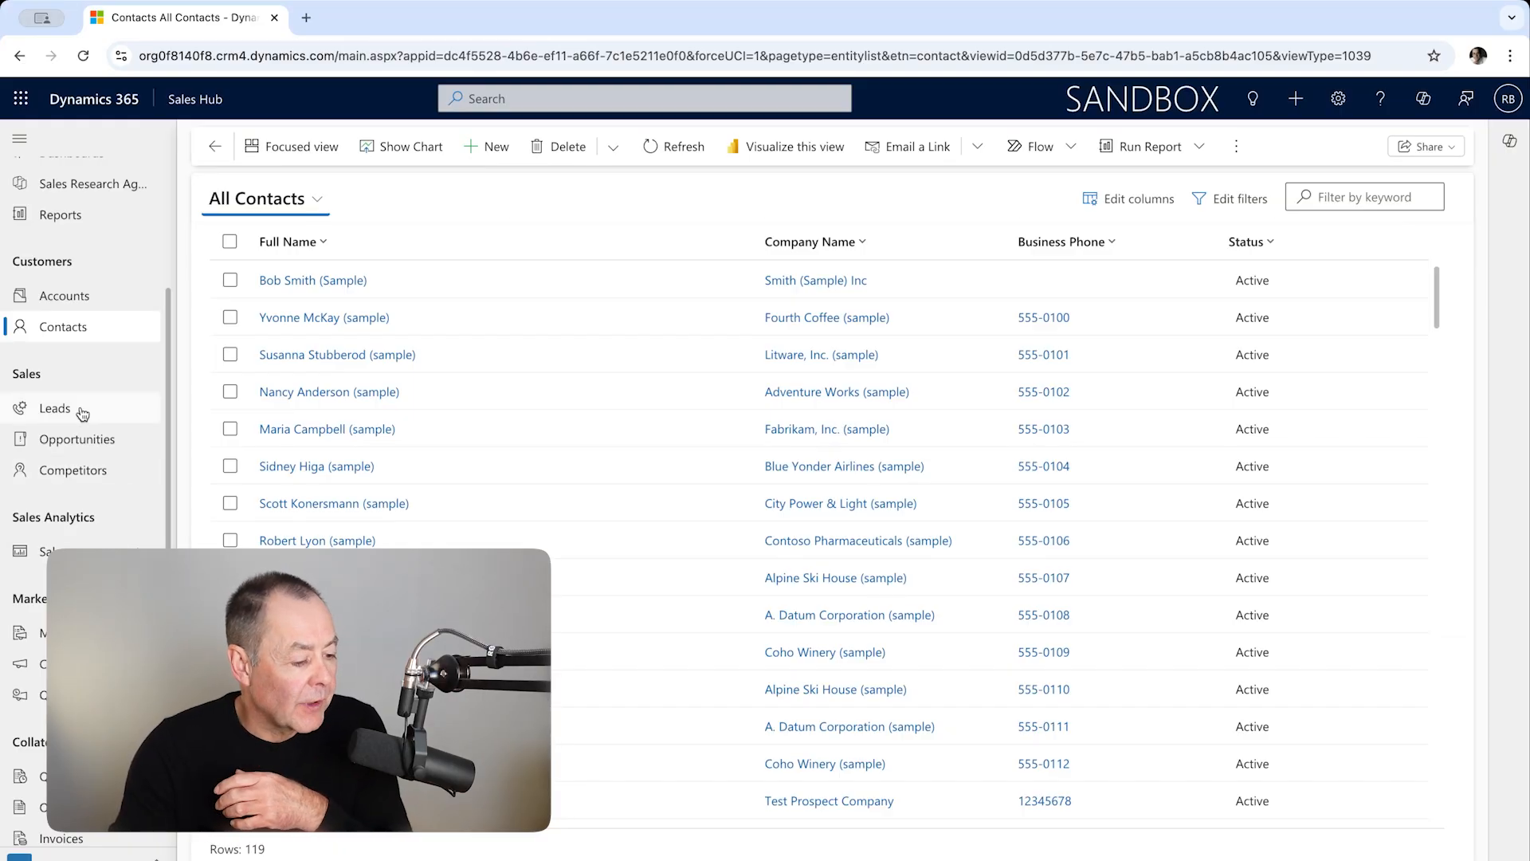
# Look at the Leads and Opportunities lists, and return to the Contacts list
pyautogui.click(83, 414)
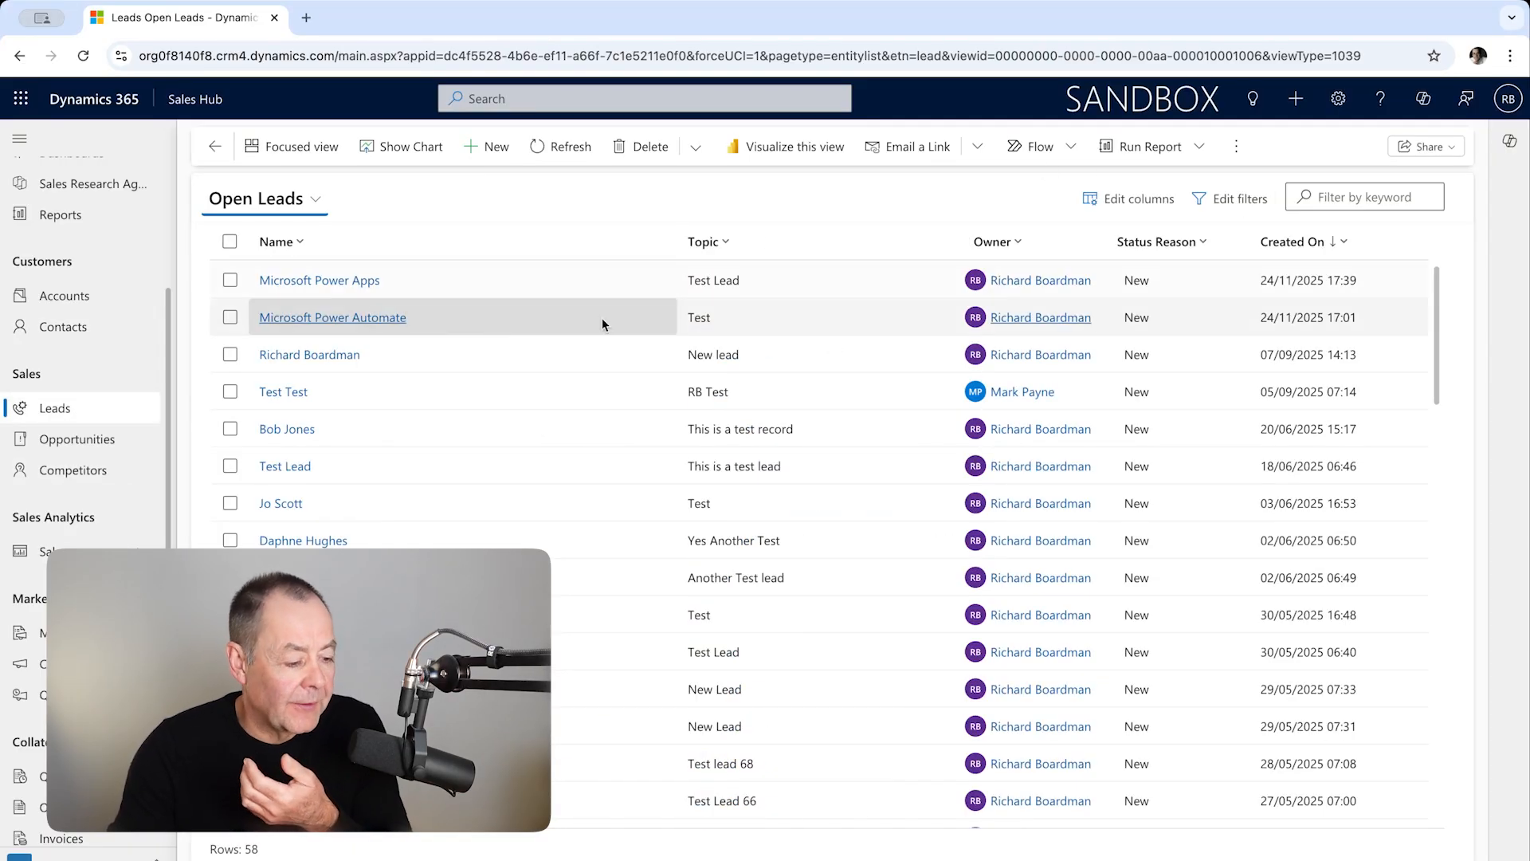
pyautogui.click(89, 438)
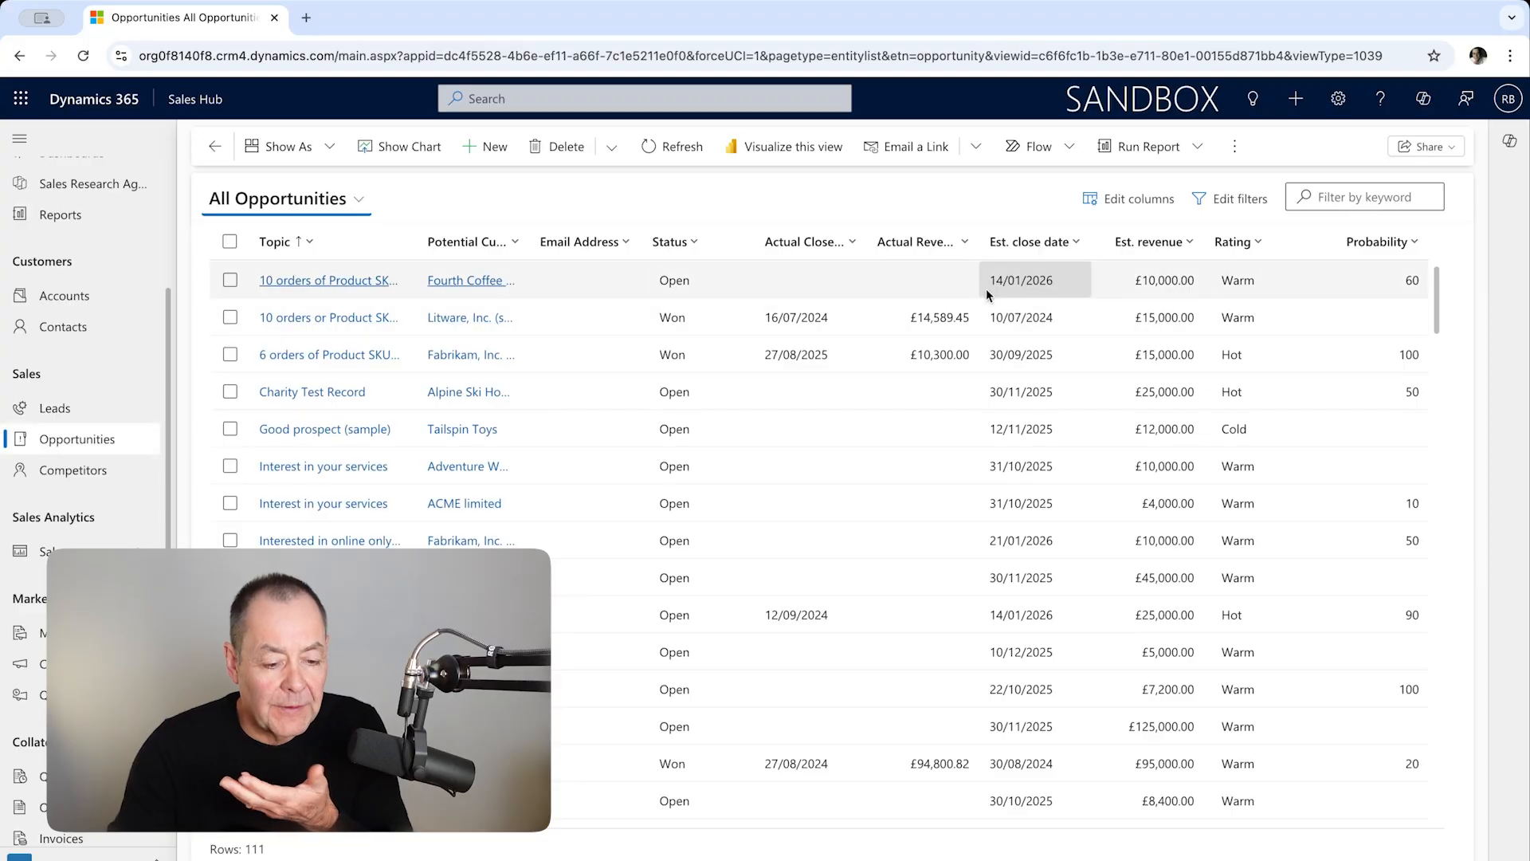
pyautogui.click(80, 326)
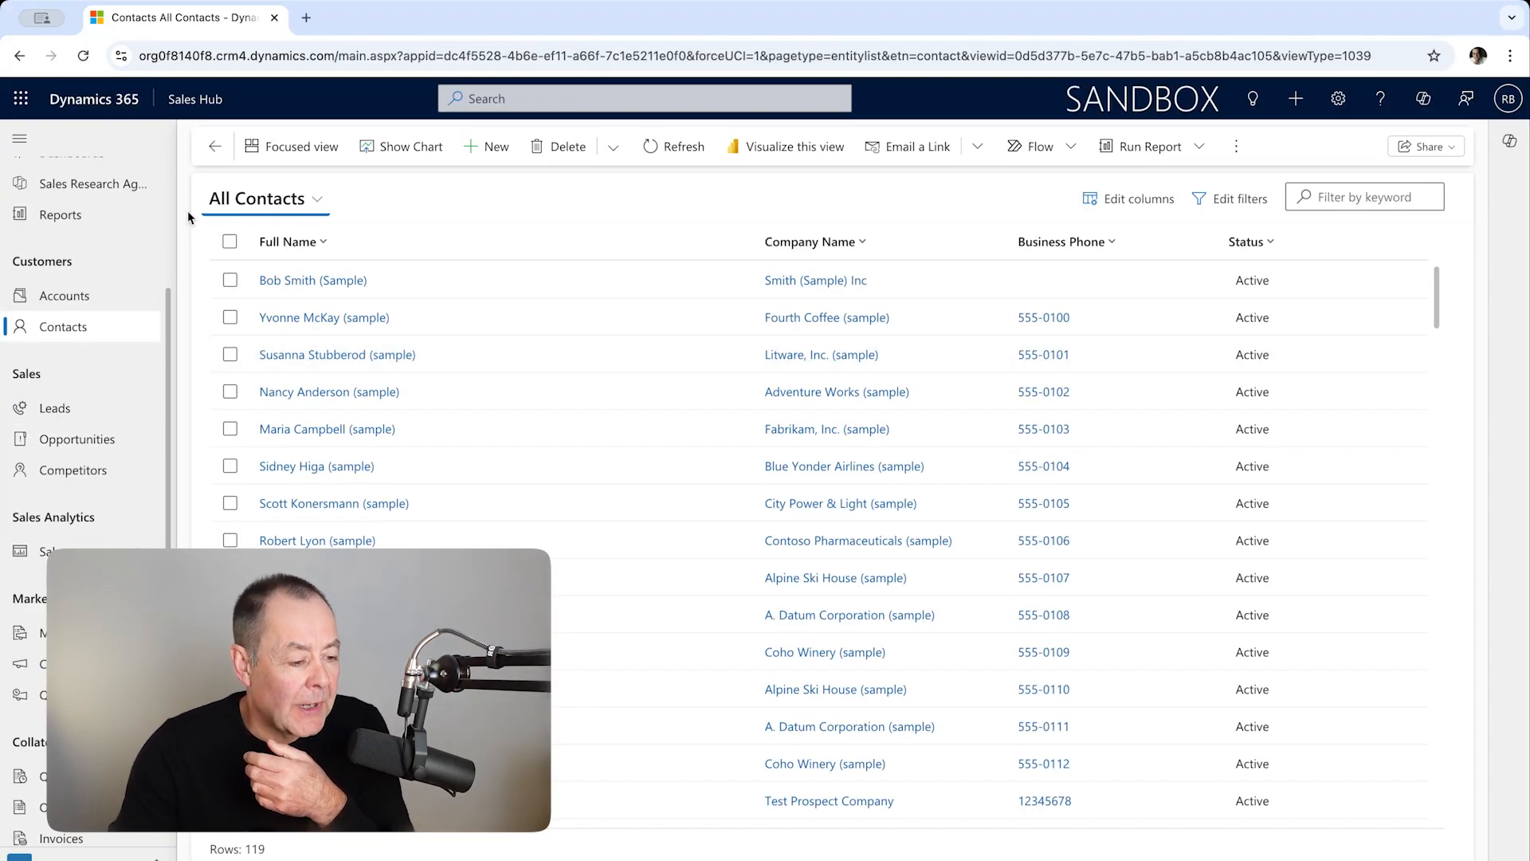
# Switch the contacts list to the Active Contacts view and delete all of its existing filters
pyautogui.click(315, 200)
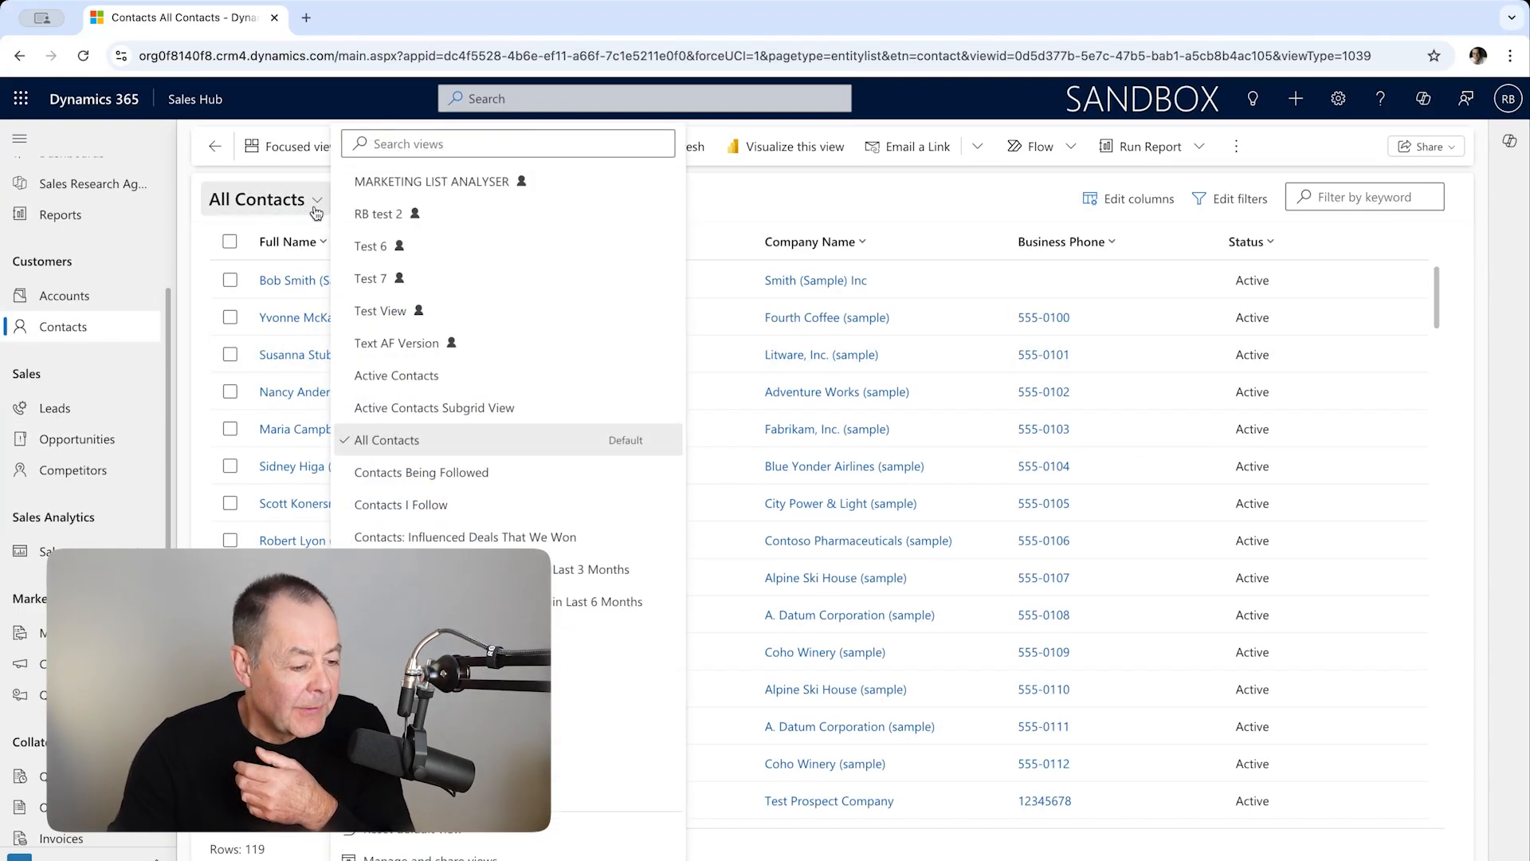
pyautogui.click(475, 375)
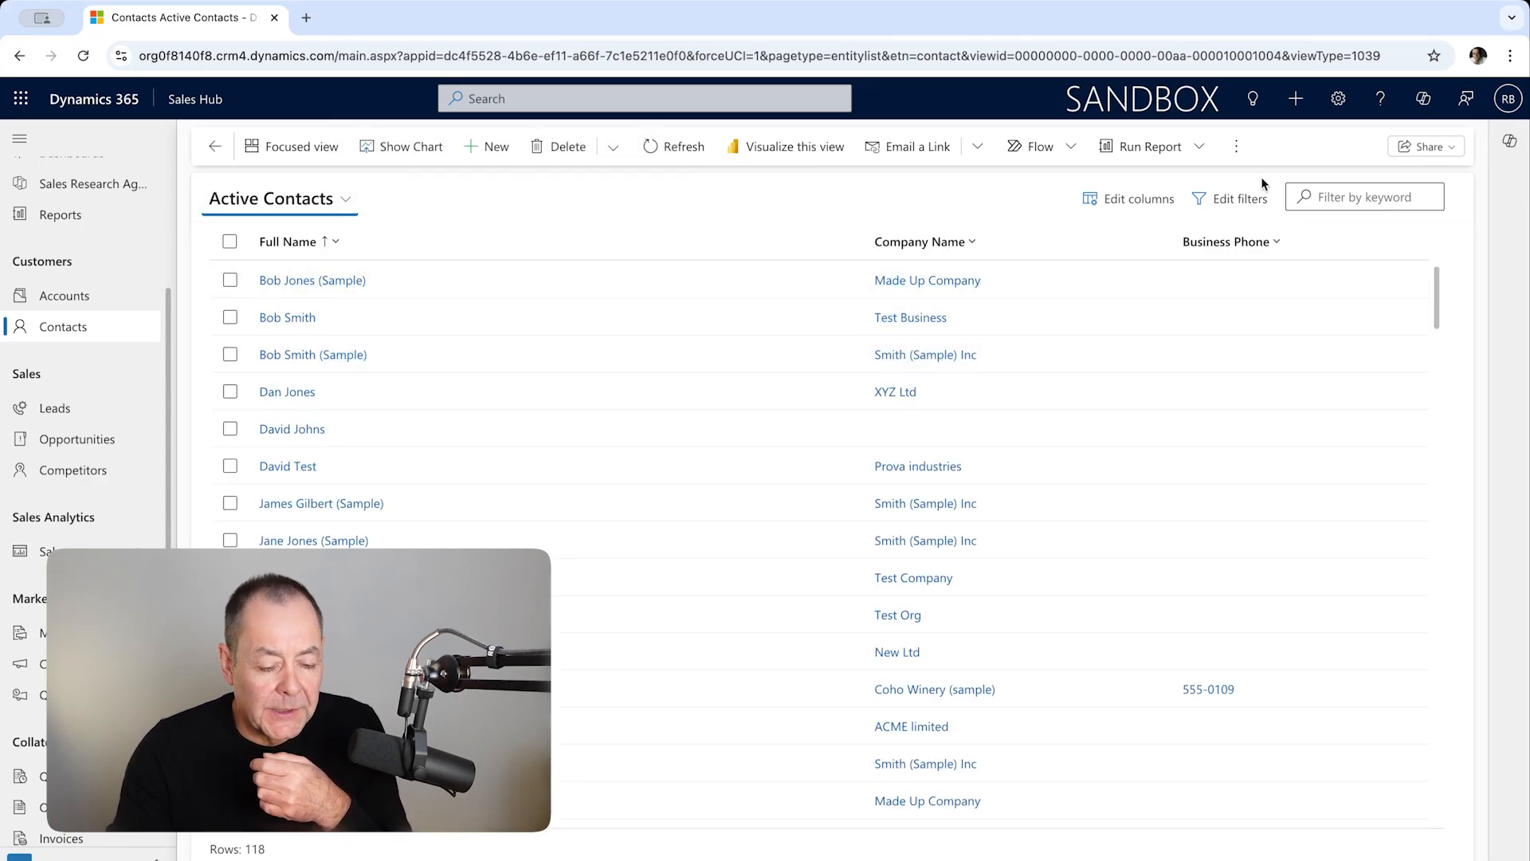
pyautogui.click(1237, 205)
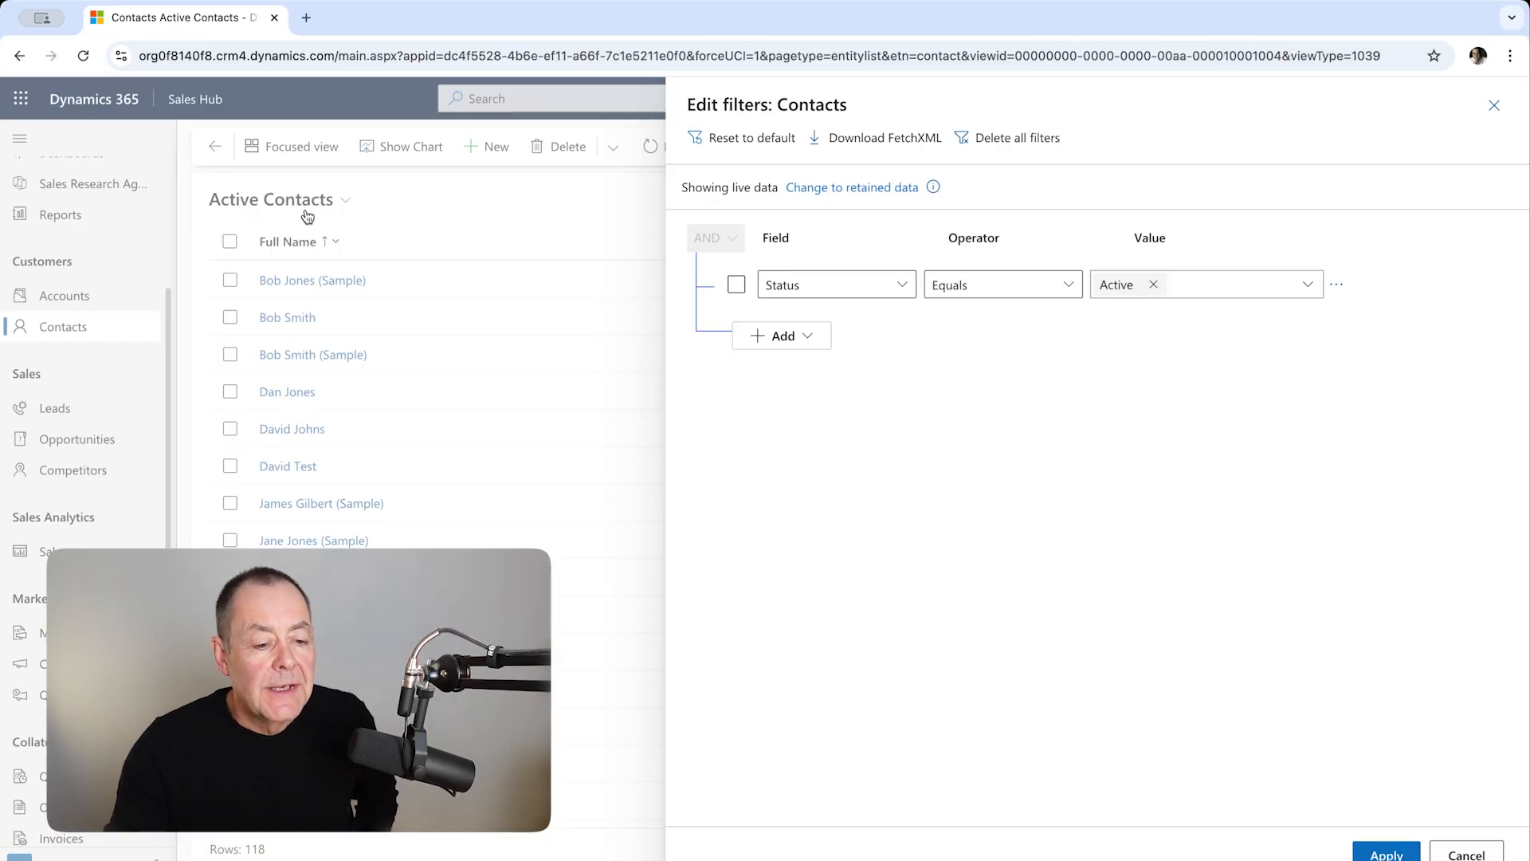
pyautogui.click(1020, 144)
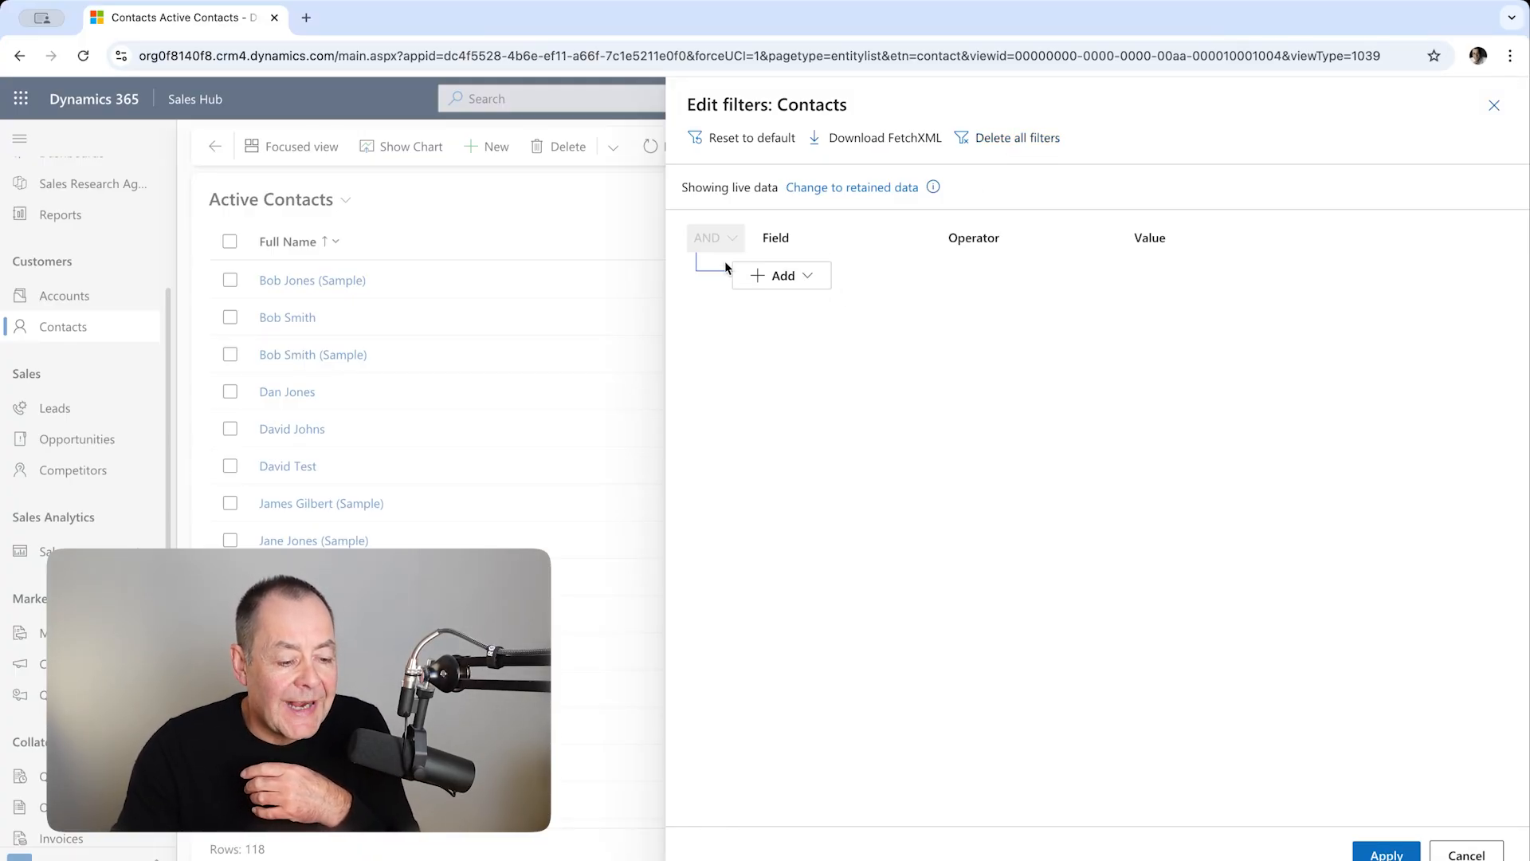
# Add a filter row to the contacts filter based on the Address 1: City field
pyautogui.click(803, 283)
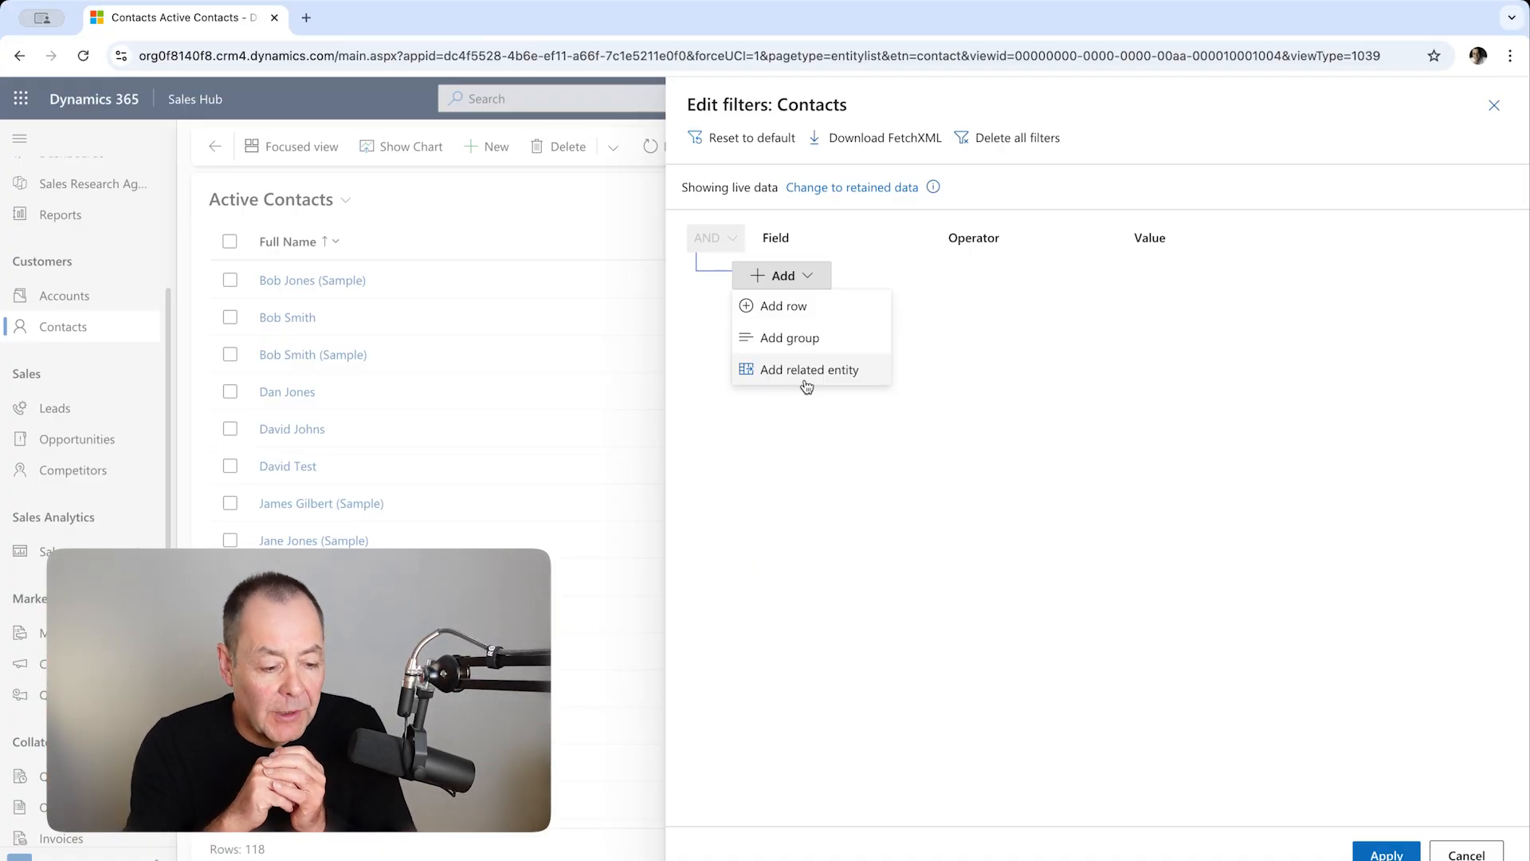
pyautogui.click(802, 311)
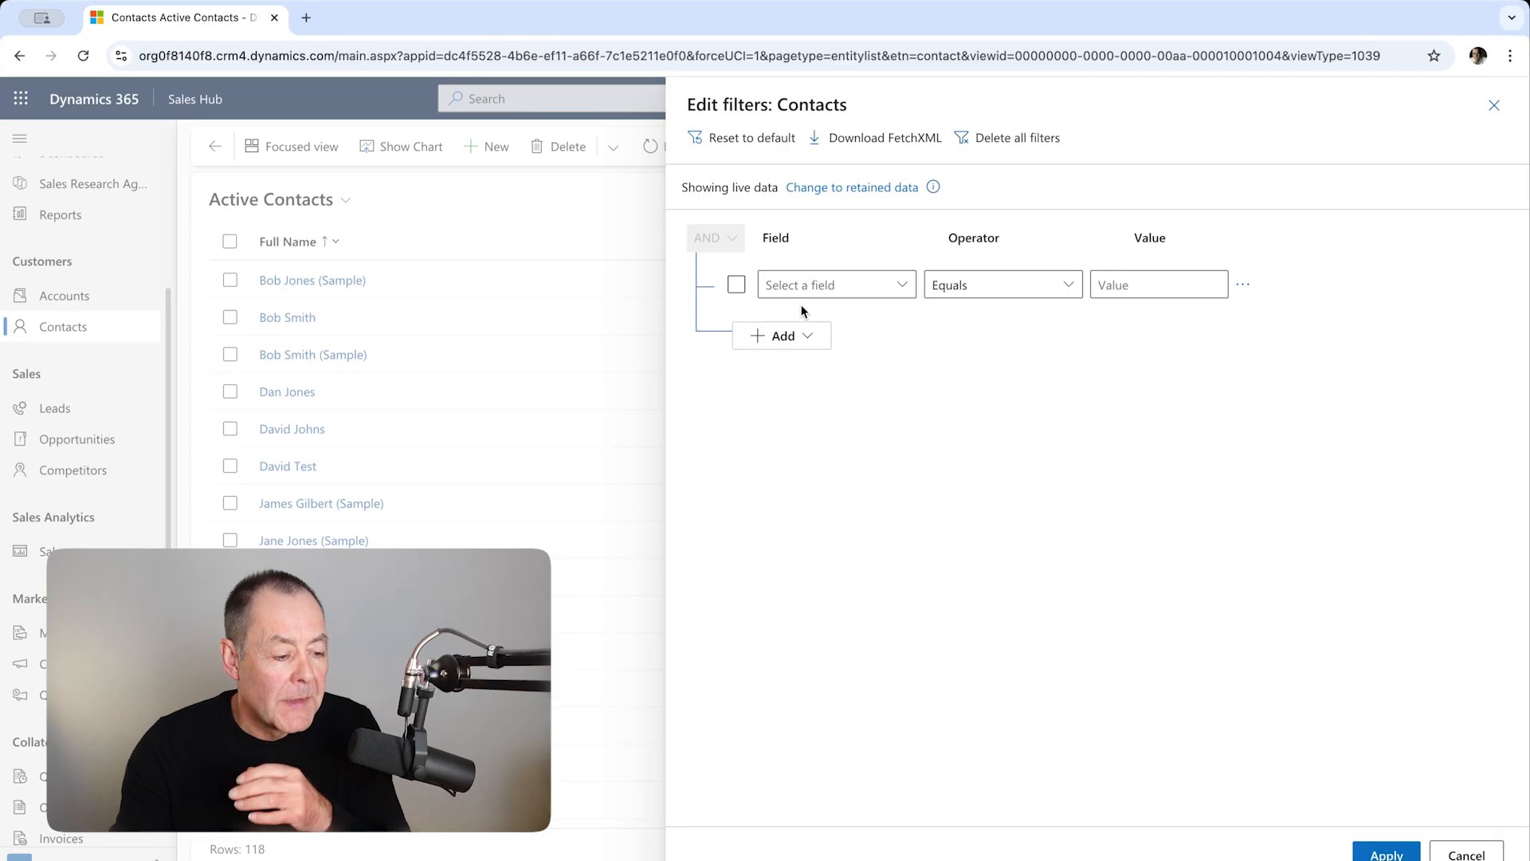
pyautogui.click(900, 288)
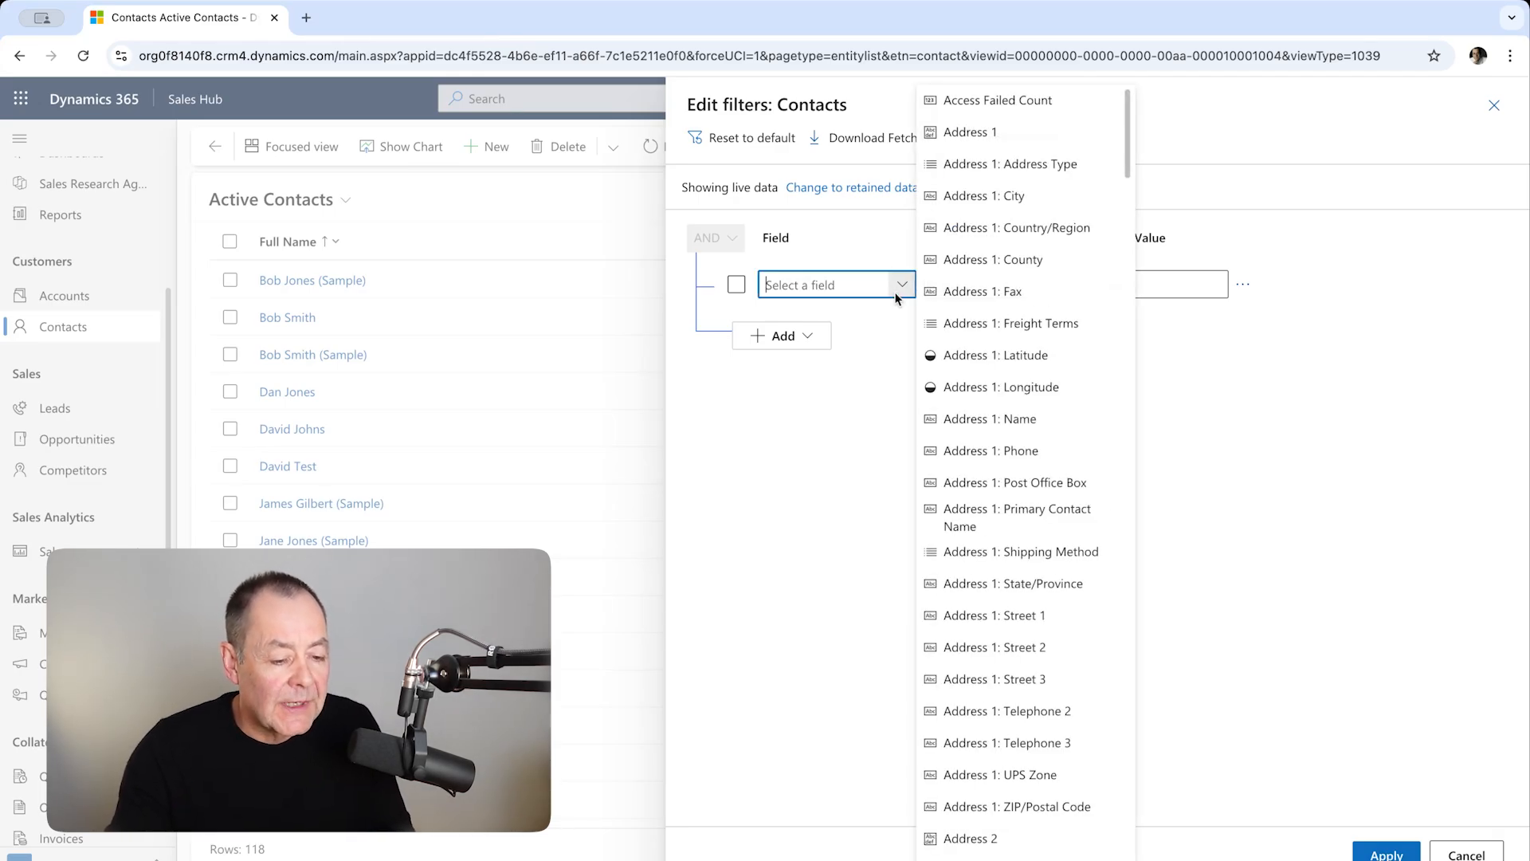
pyautogui.click(1022, 197)
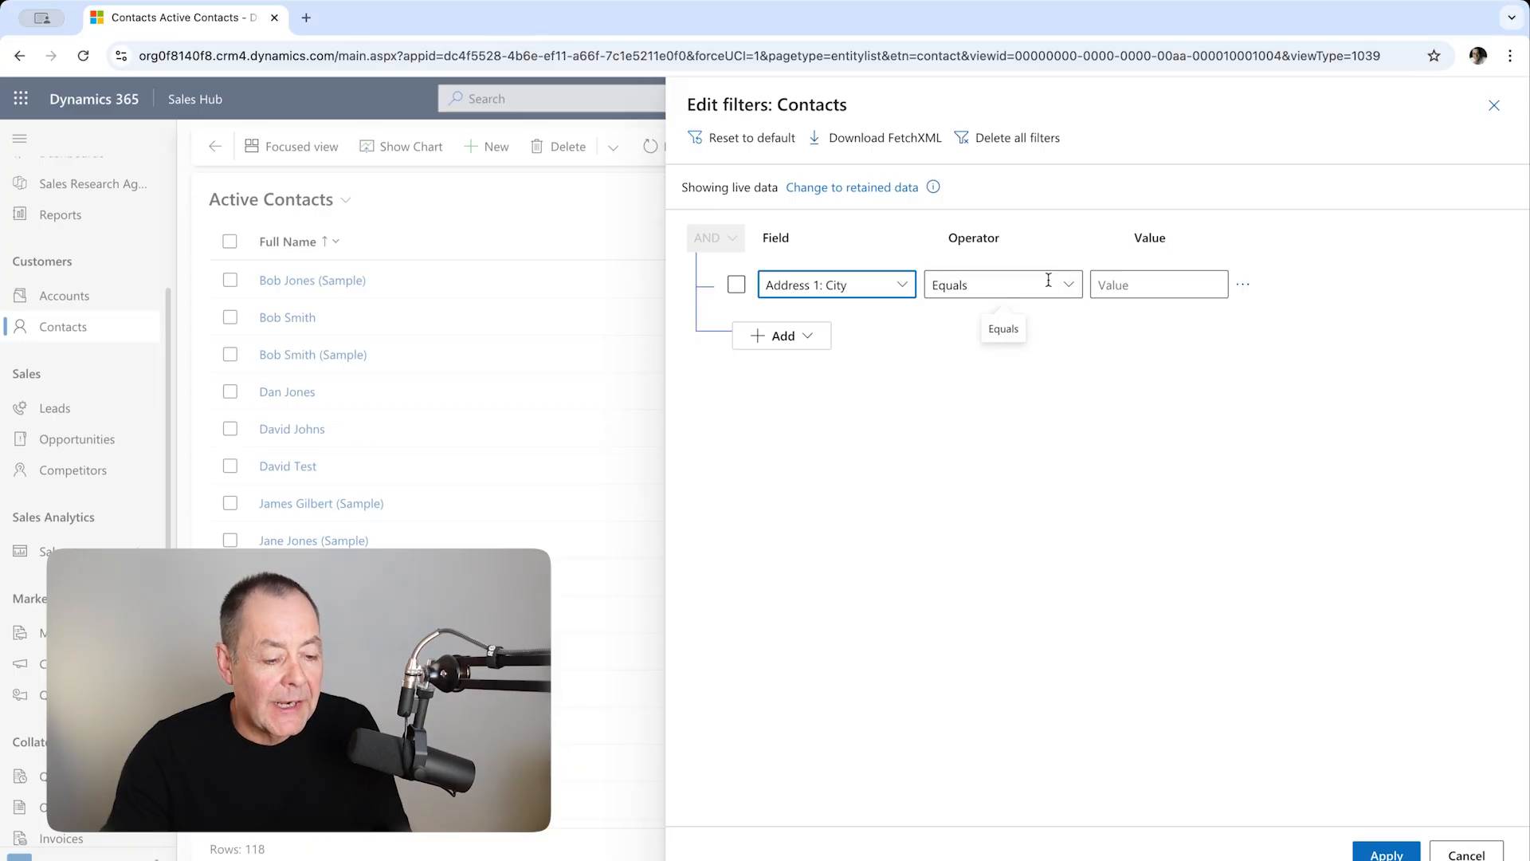
# Examine which fields and comparison operators are available for the city filter row, keeping Address 1: City and Equals
pyautogui.click(914, 294)
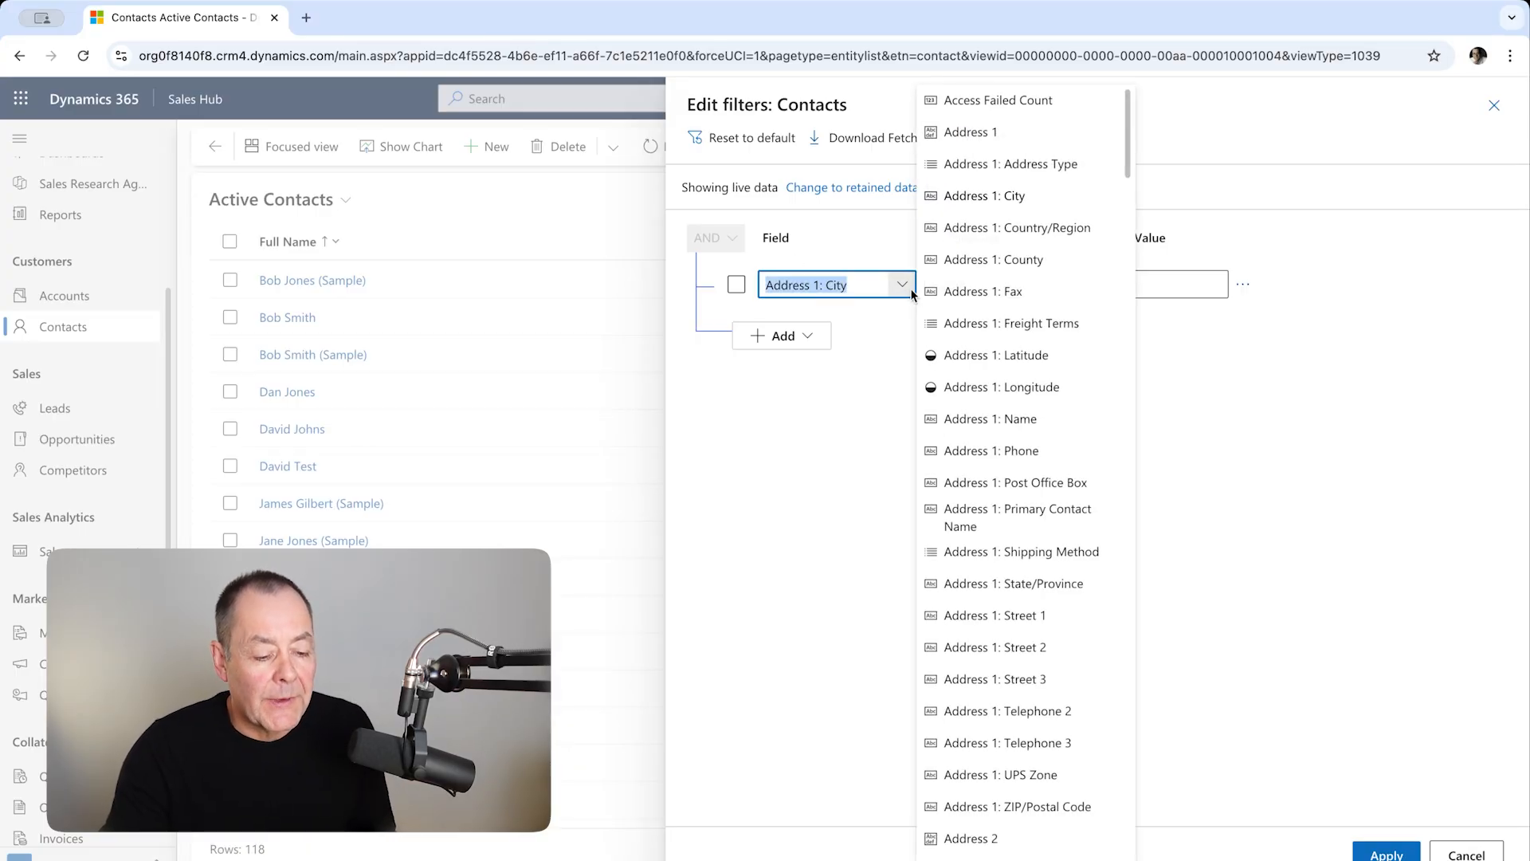
pyautogui.scroll(-15, 1083, 462)
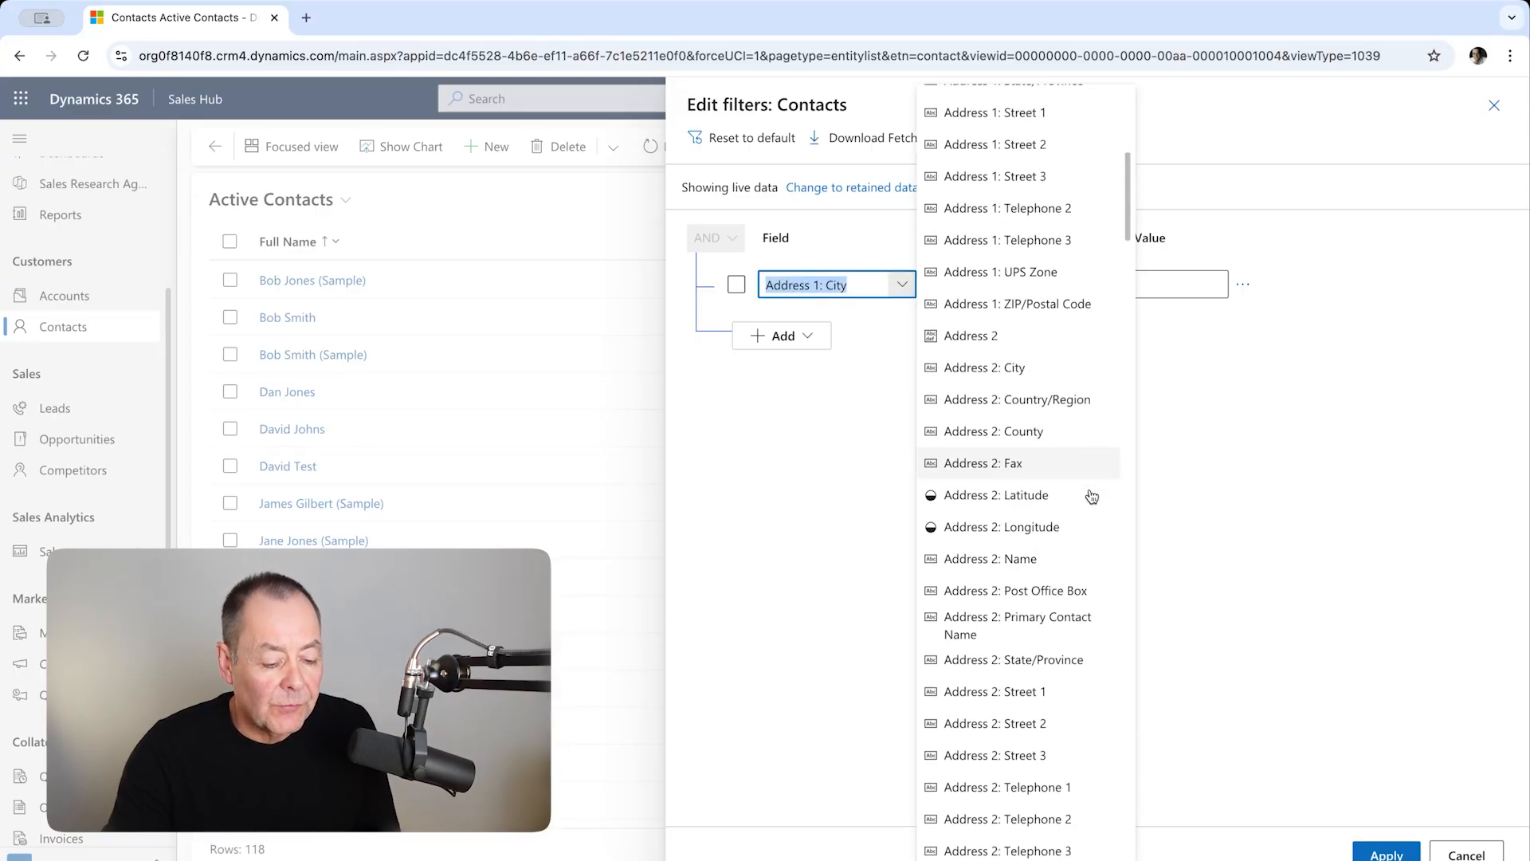
pyautogui.scroll(10, 1092, 496)
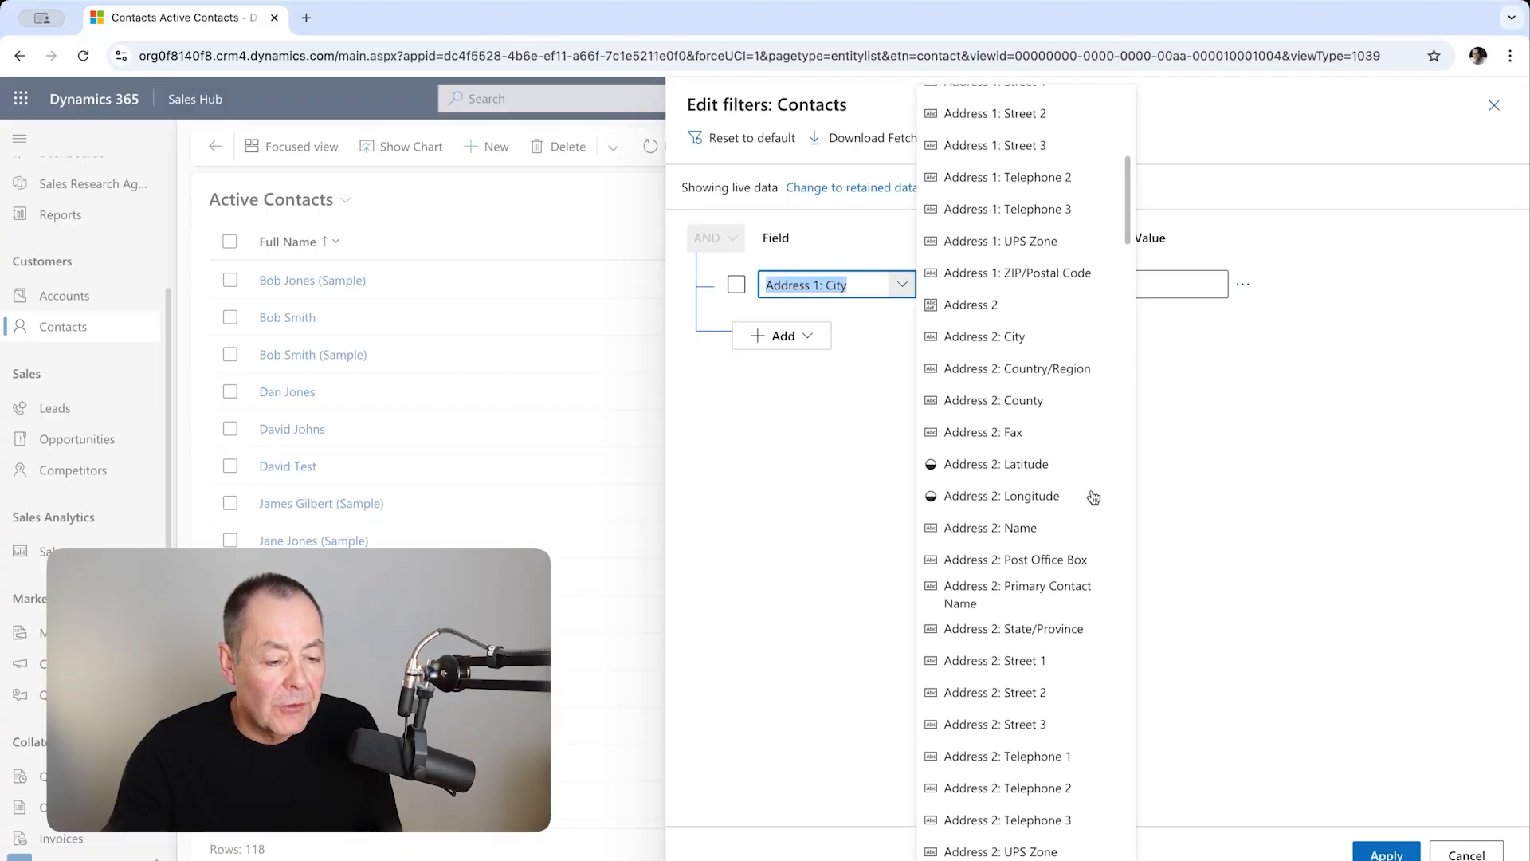
pyautogui.scroll(2, 1087, 486)
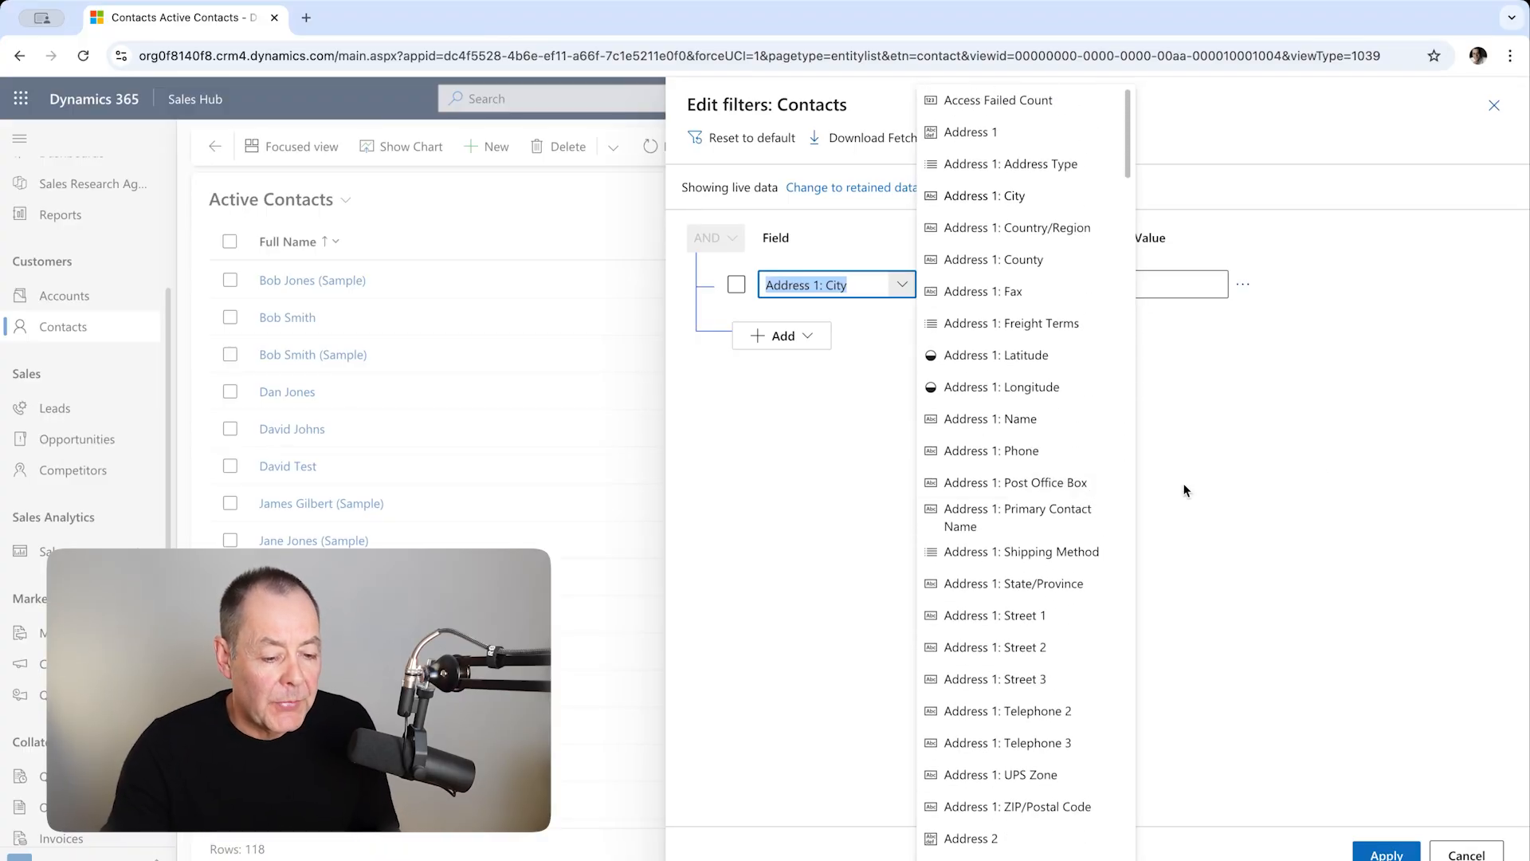
pyautogui.click(1321, 462)
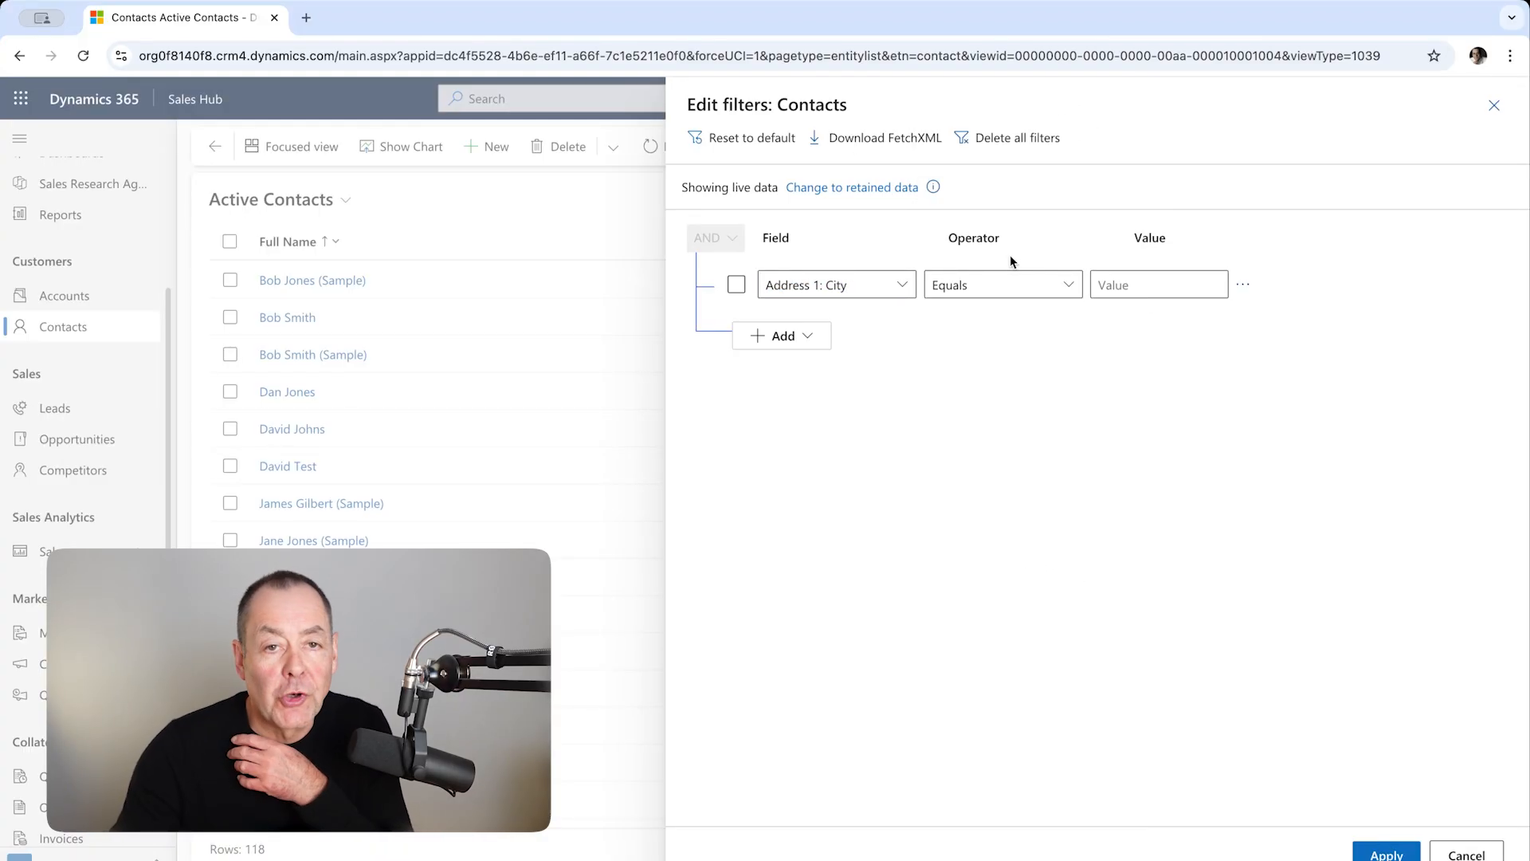
pyautogui.click(1067, 286)
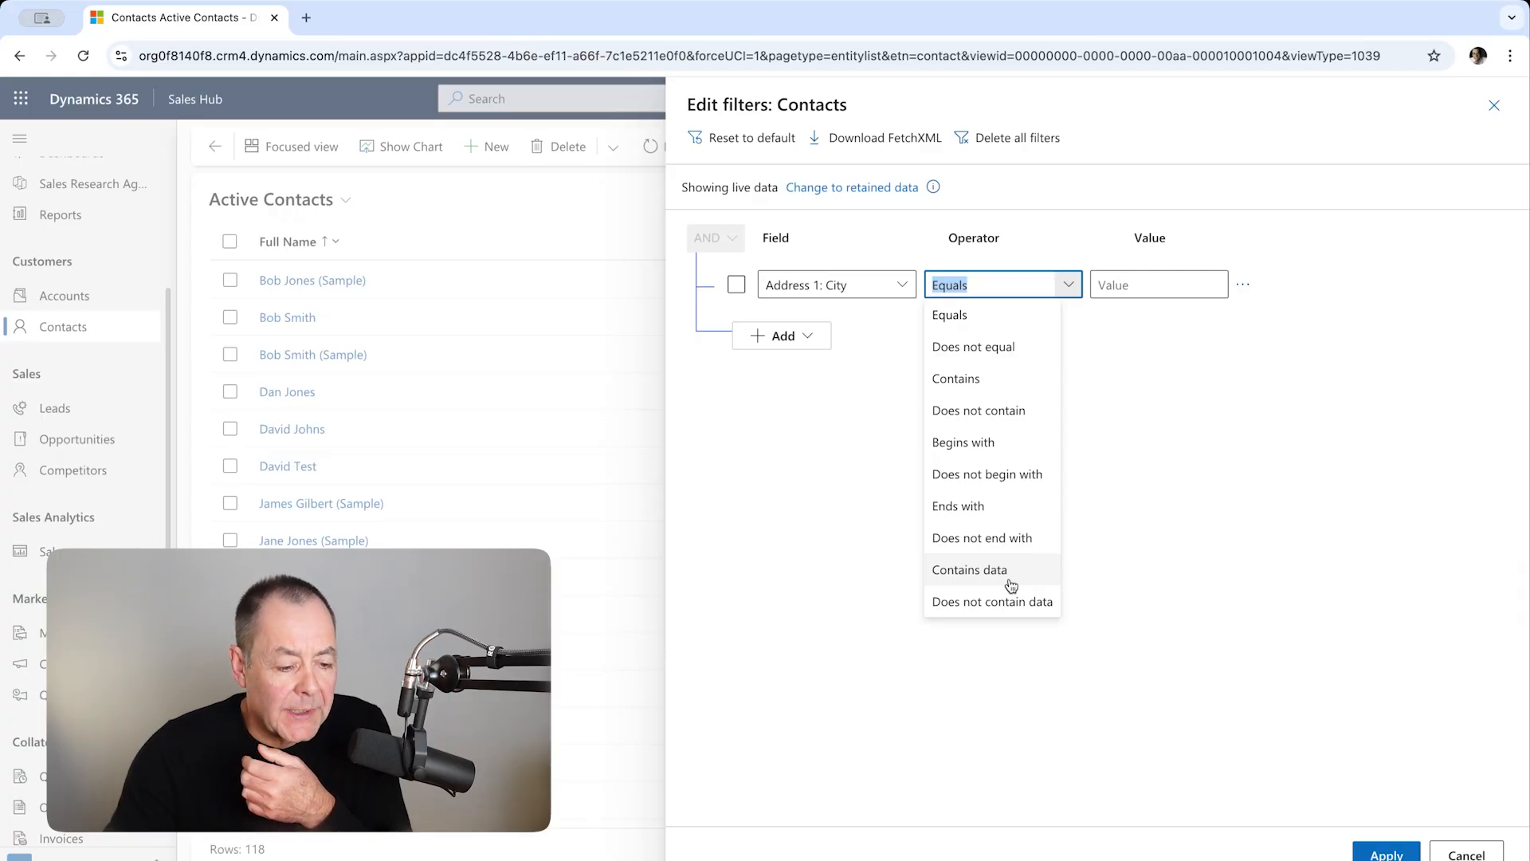
pyautogui.click(1174, 497)
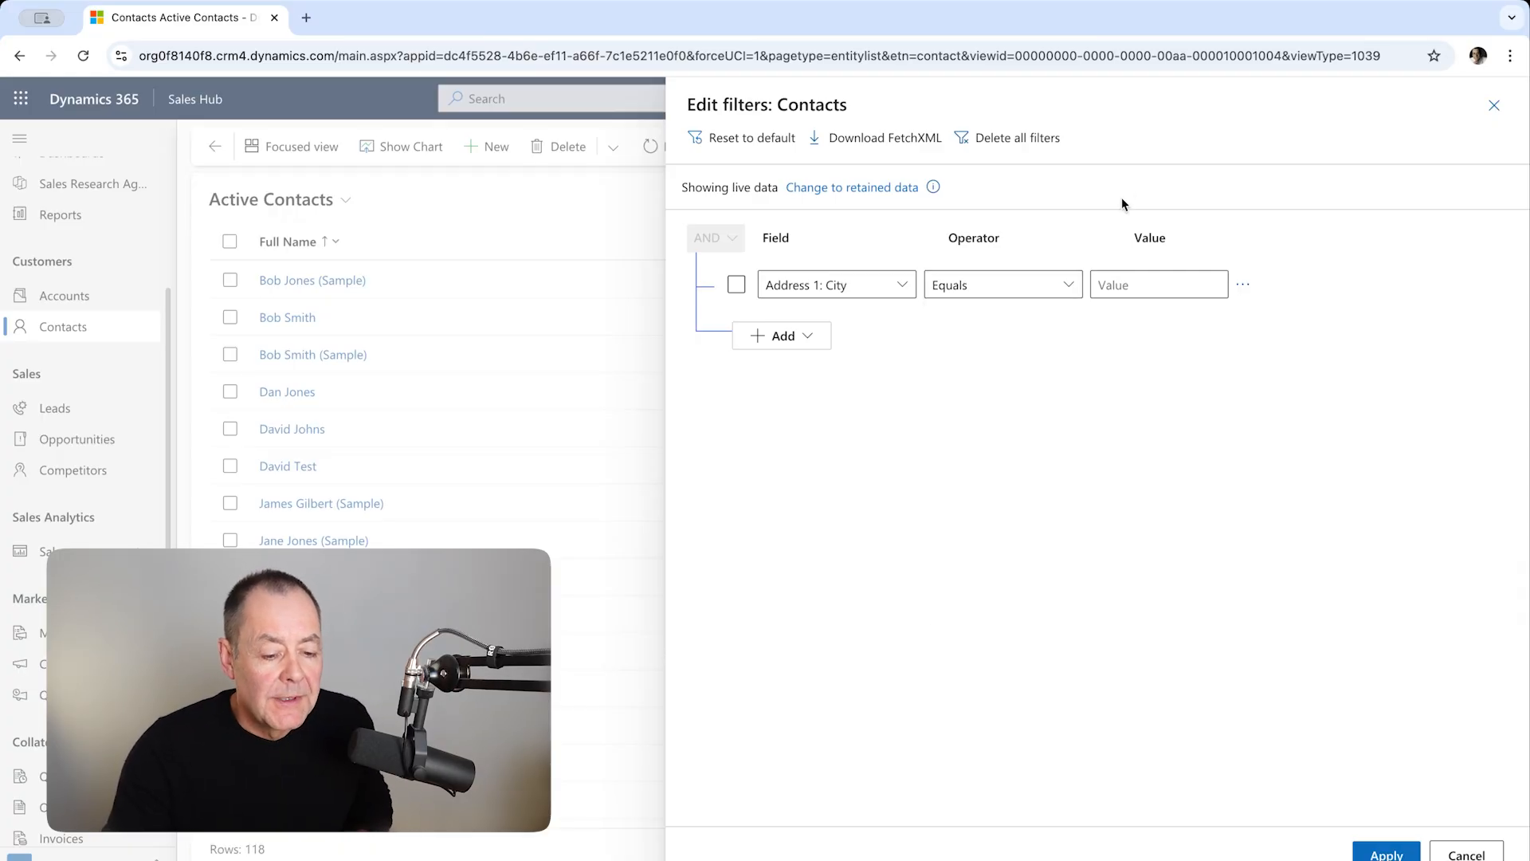
# Set the value of the Address 1: City condition to Seattle
pyautogui.click(1141, 285)
pyautogui.write('S')
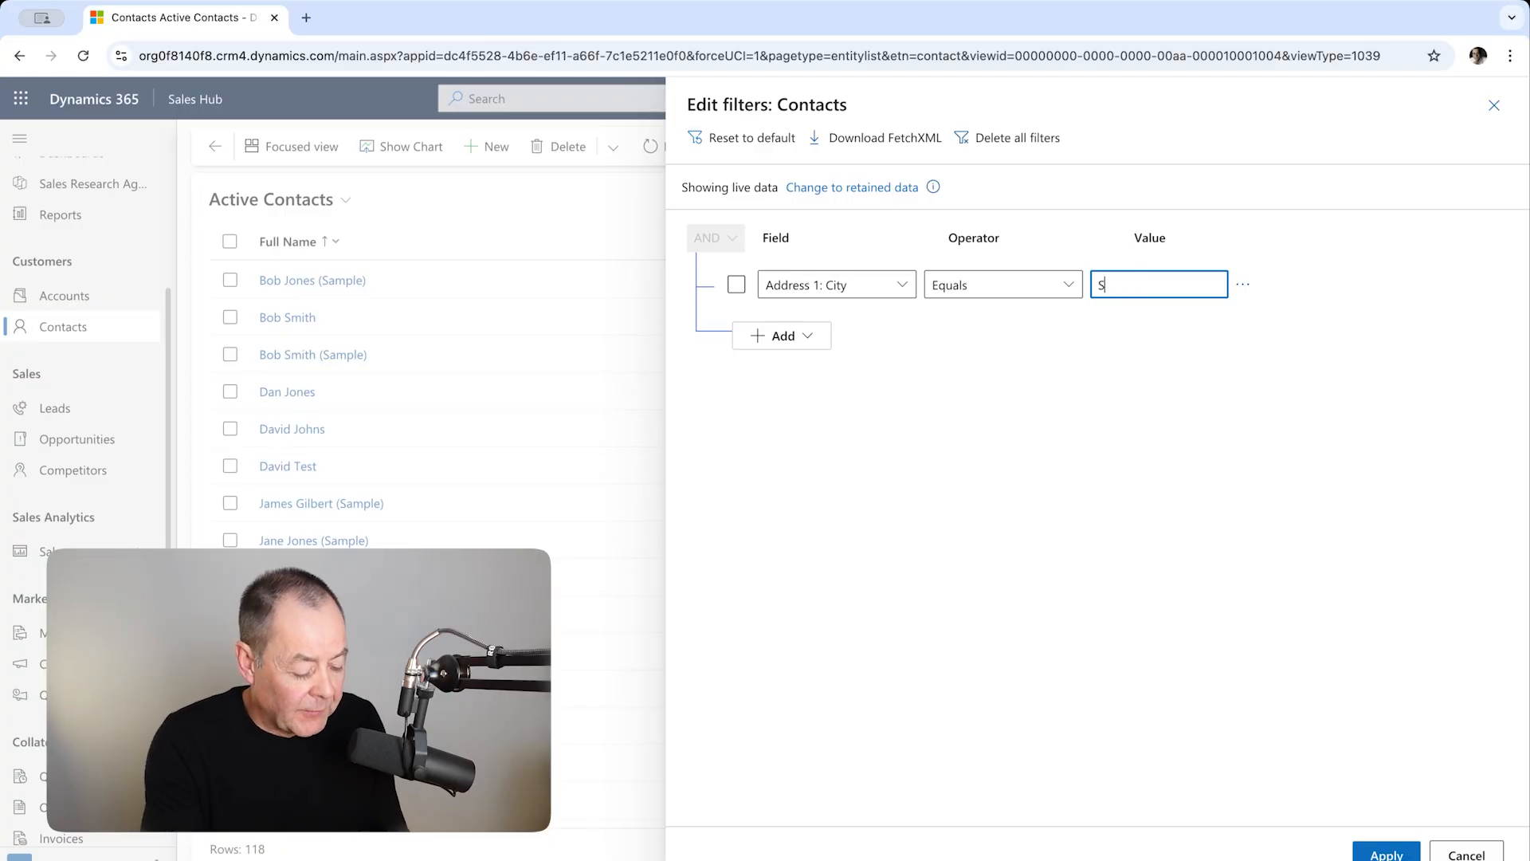
pyautogui.write('eattle')
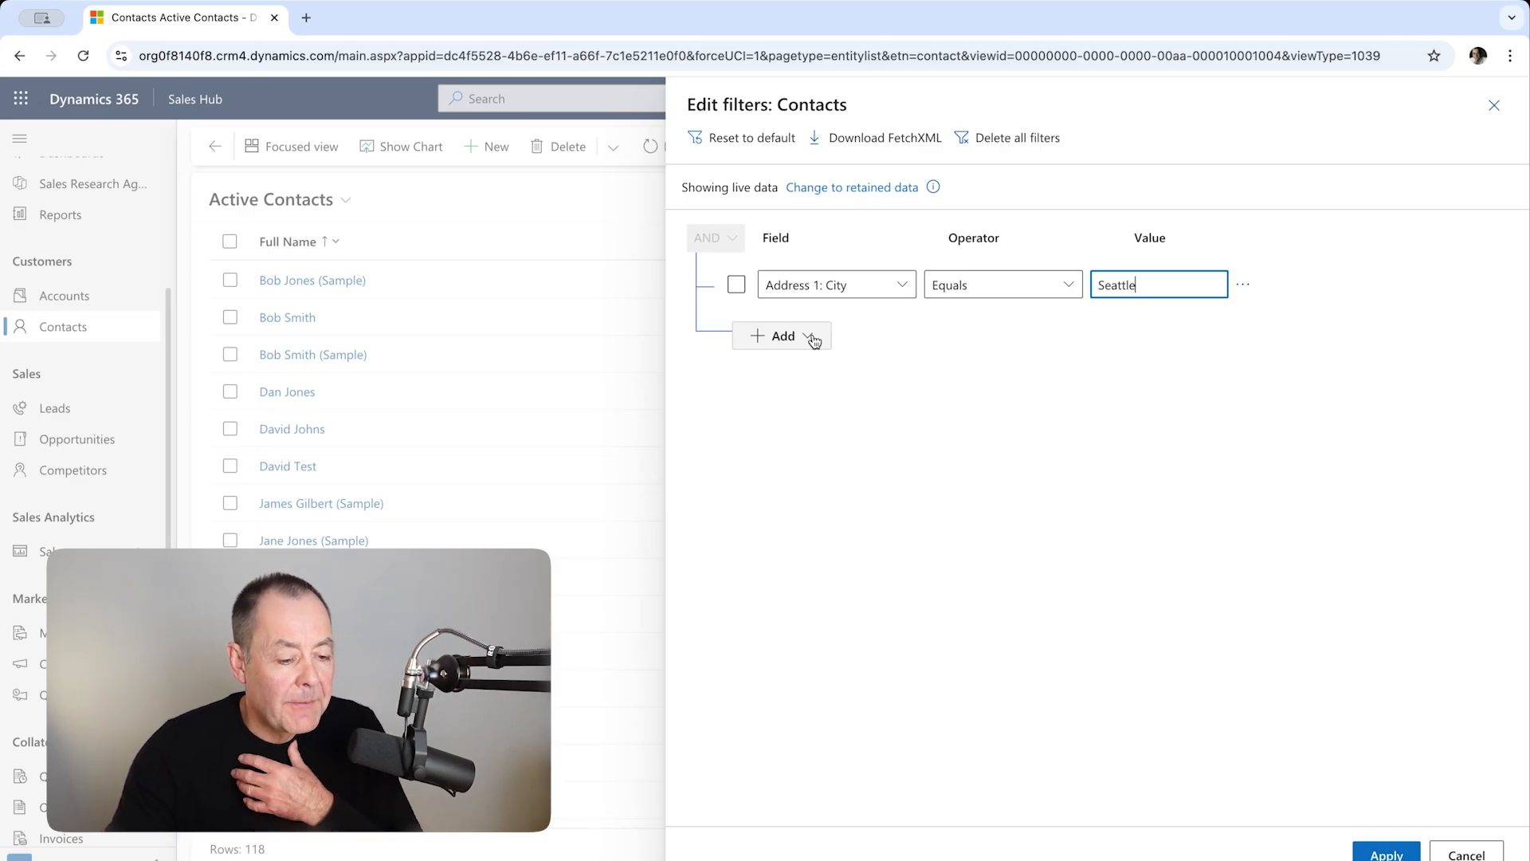
# Add a second filter row with the Email field set to Contains data, and apply the filters to the contacts list
pyautogui.click(814, 340)
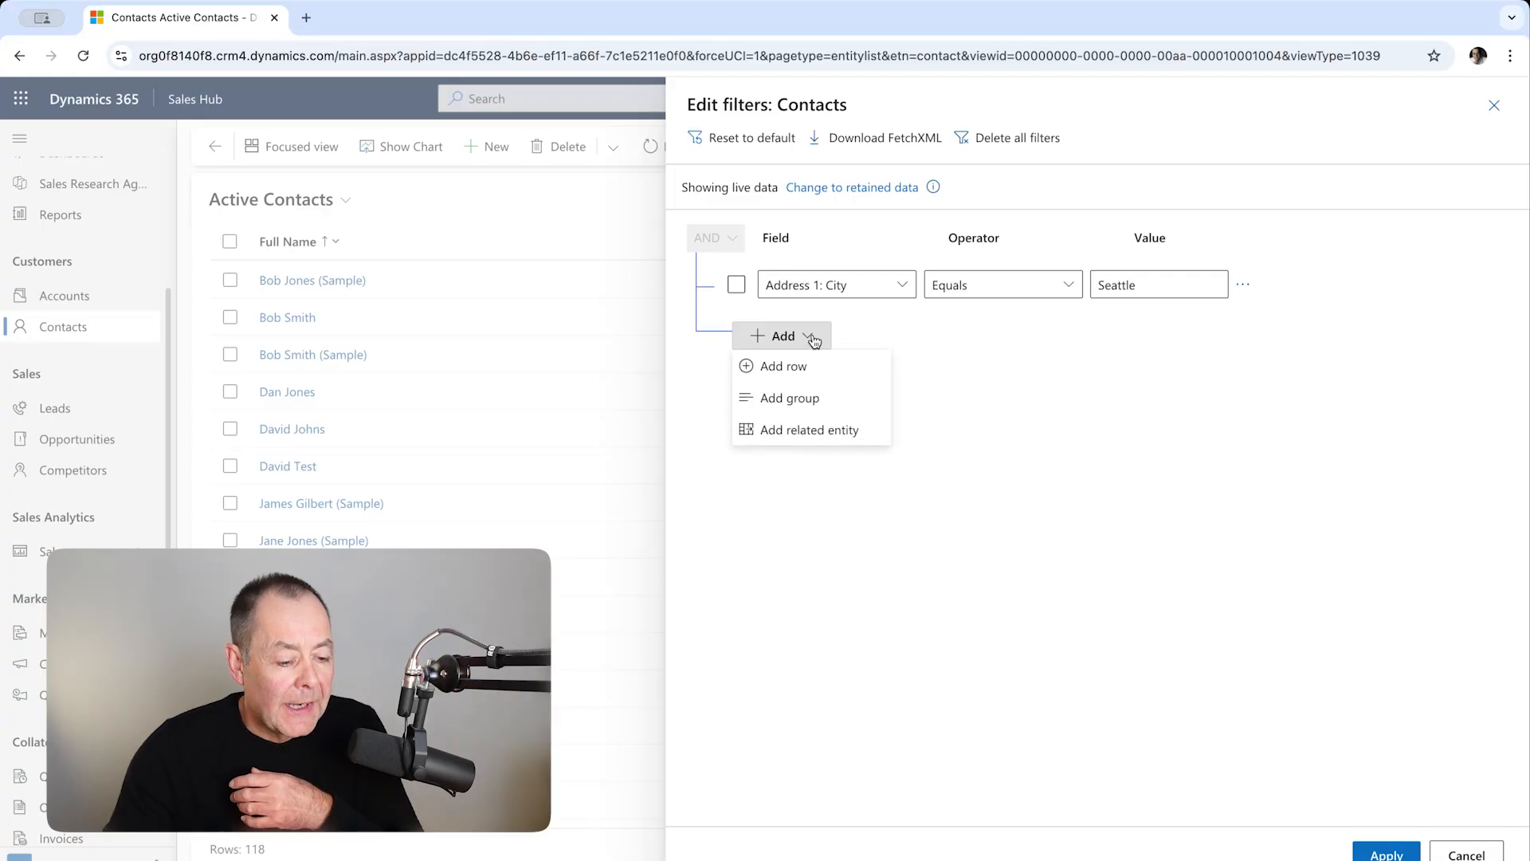
pyautogui.click(765, 366)
pyautogui.click(907, 345)
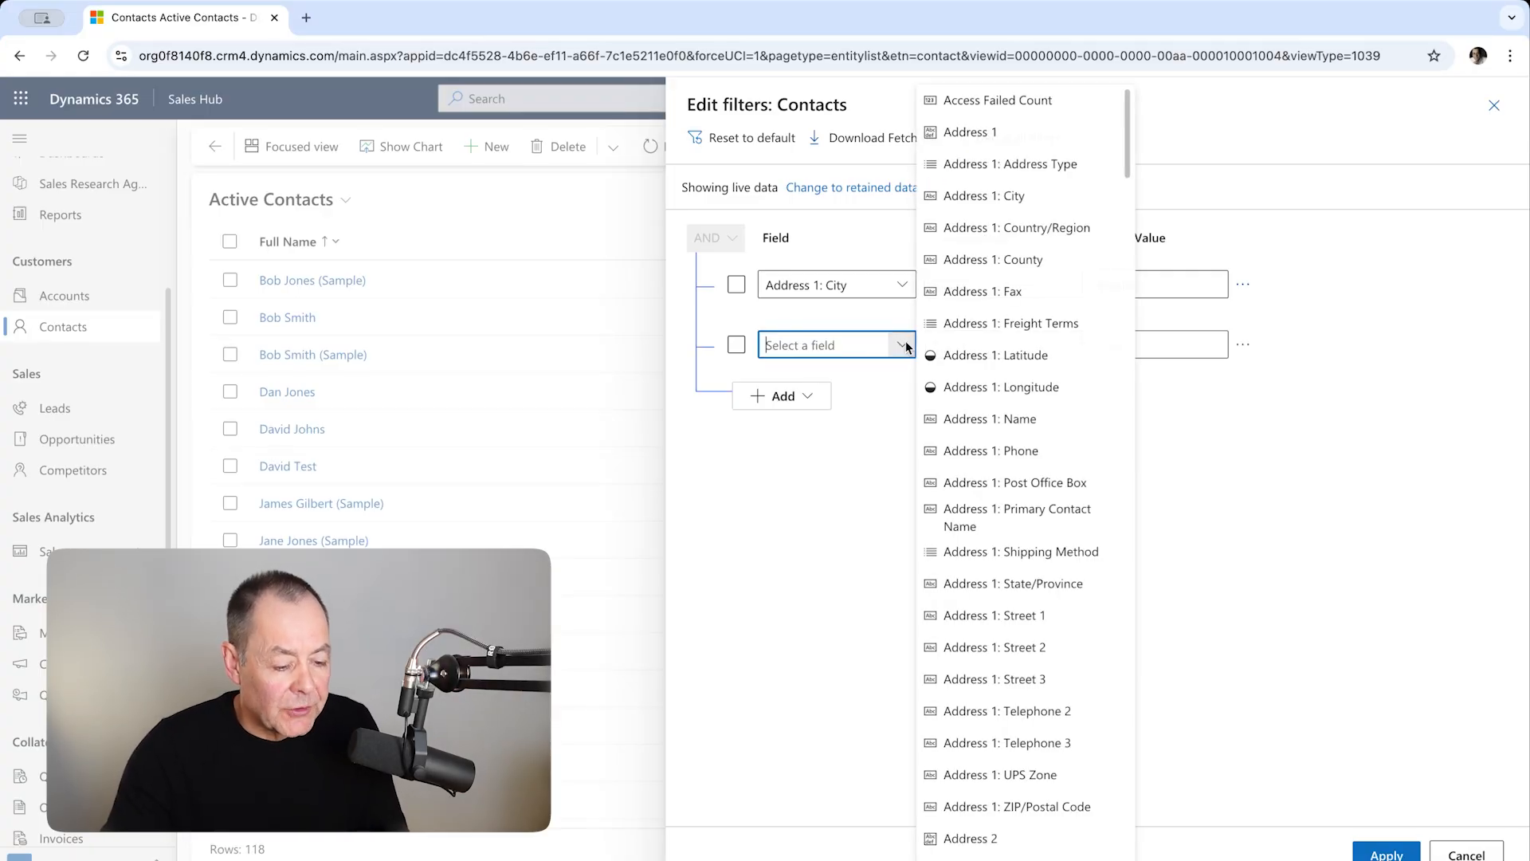
pyautogui.write('Email')
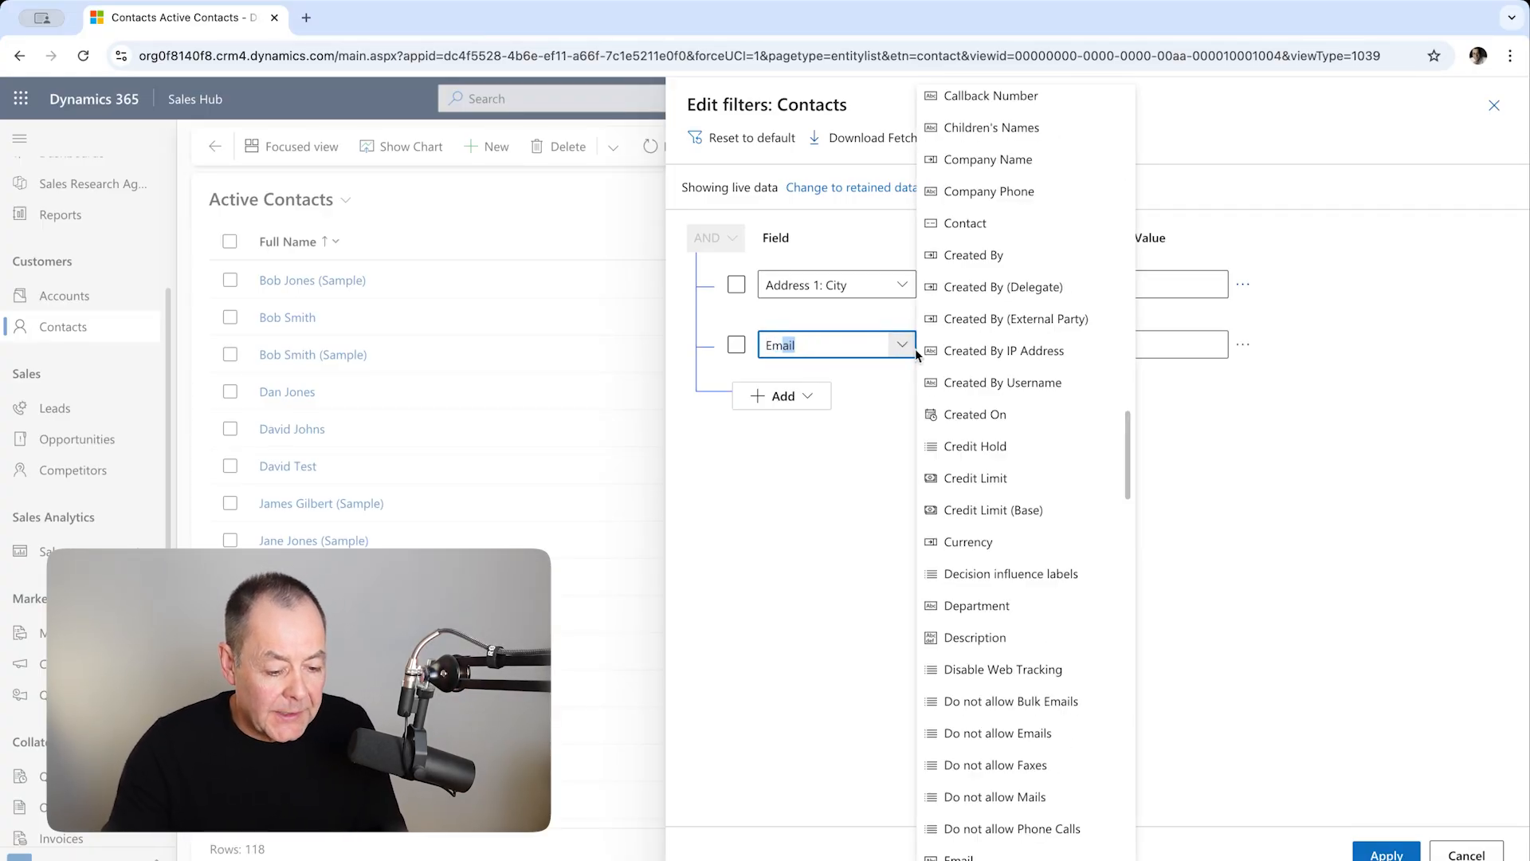
pyautogui.click(889, 391)
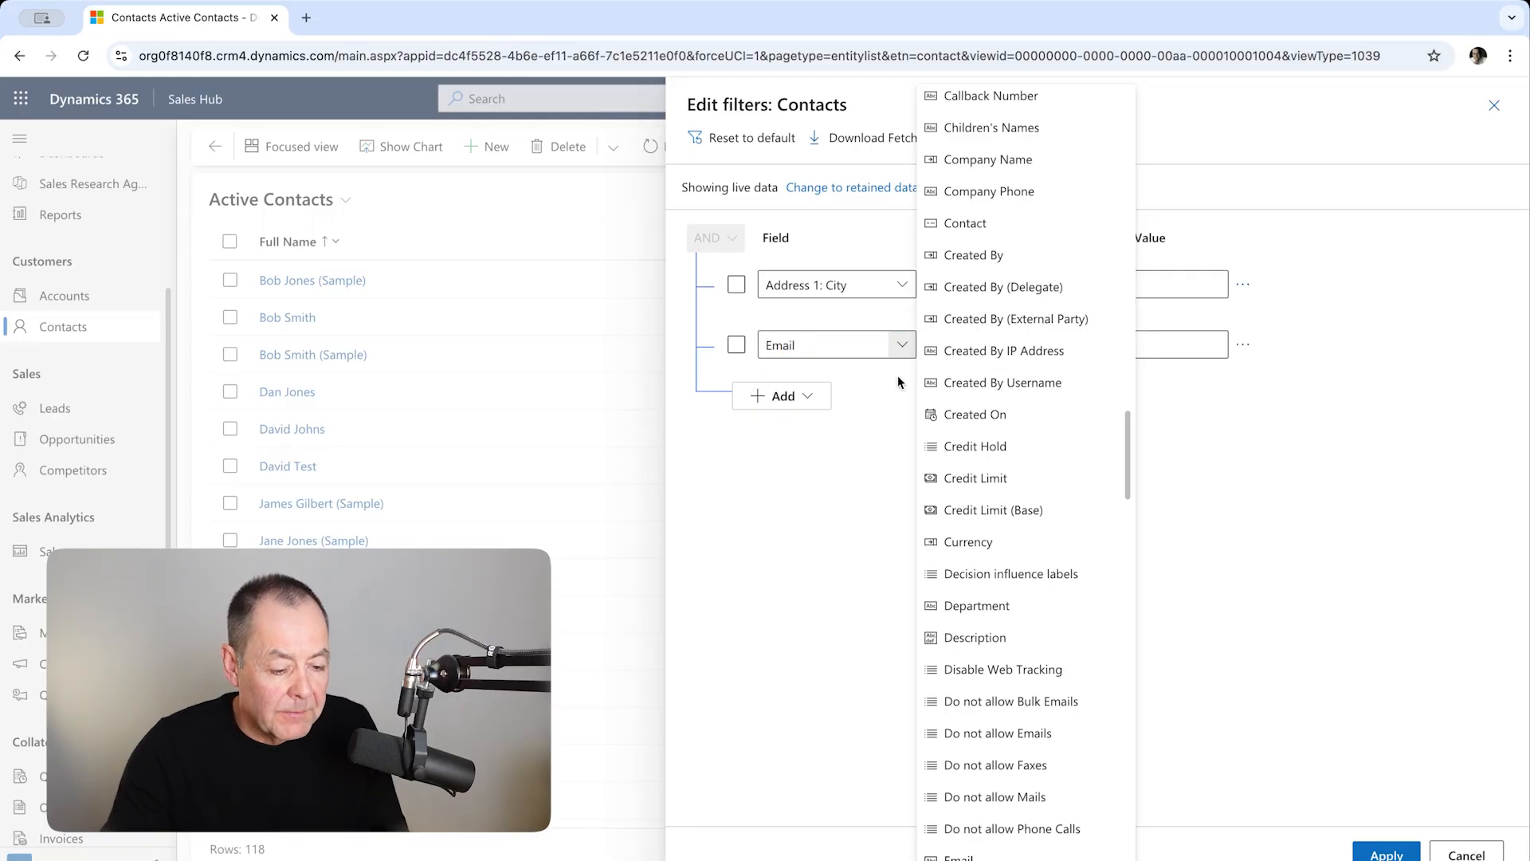
pyautogui.click(899, 382)
pyautogui.click(1070, 346)
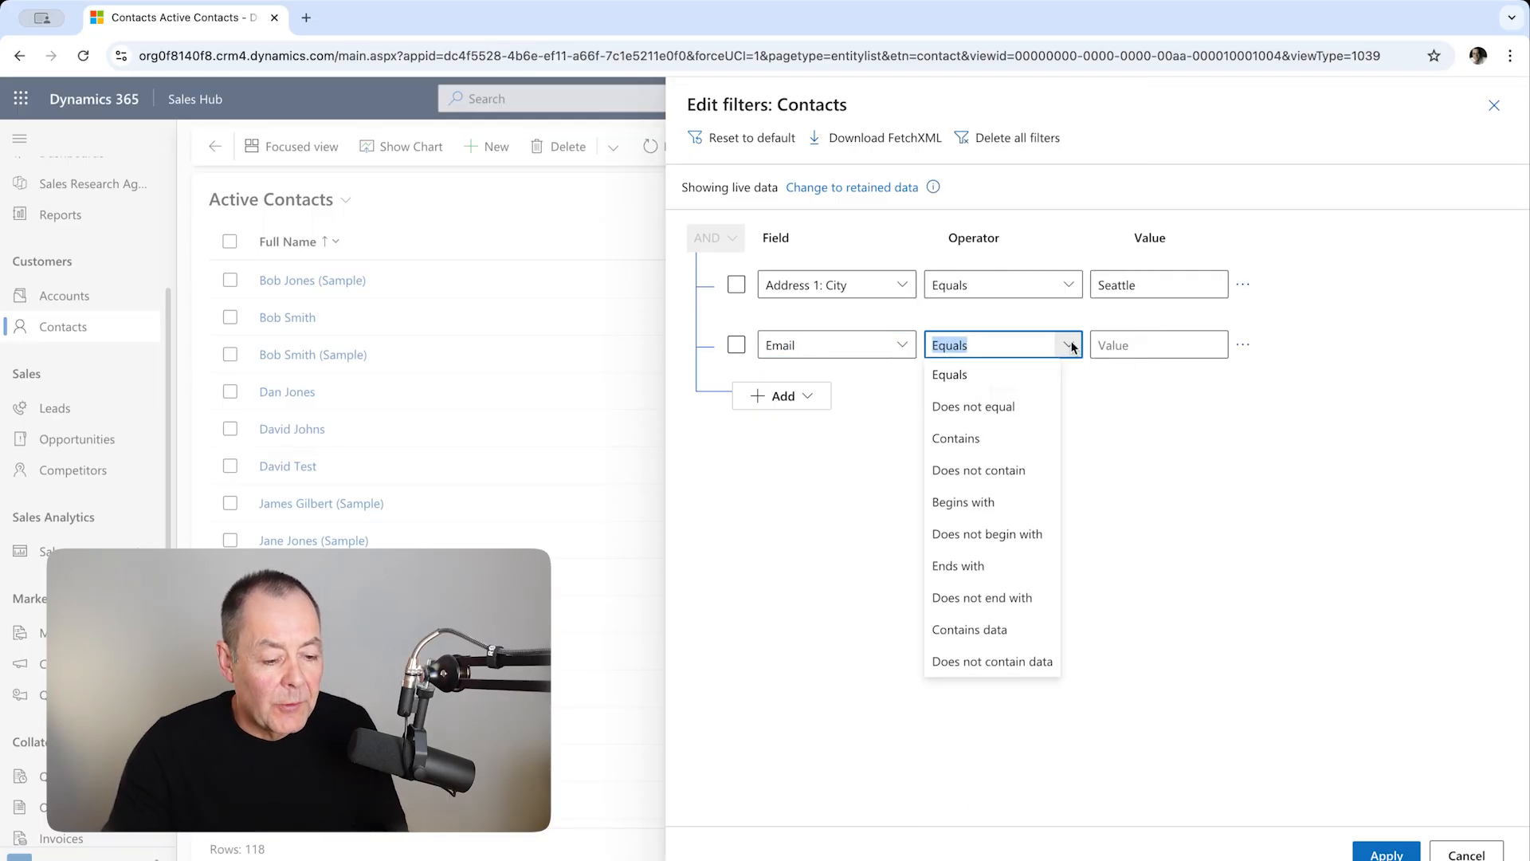
pyautogui.click(1015, 637)
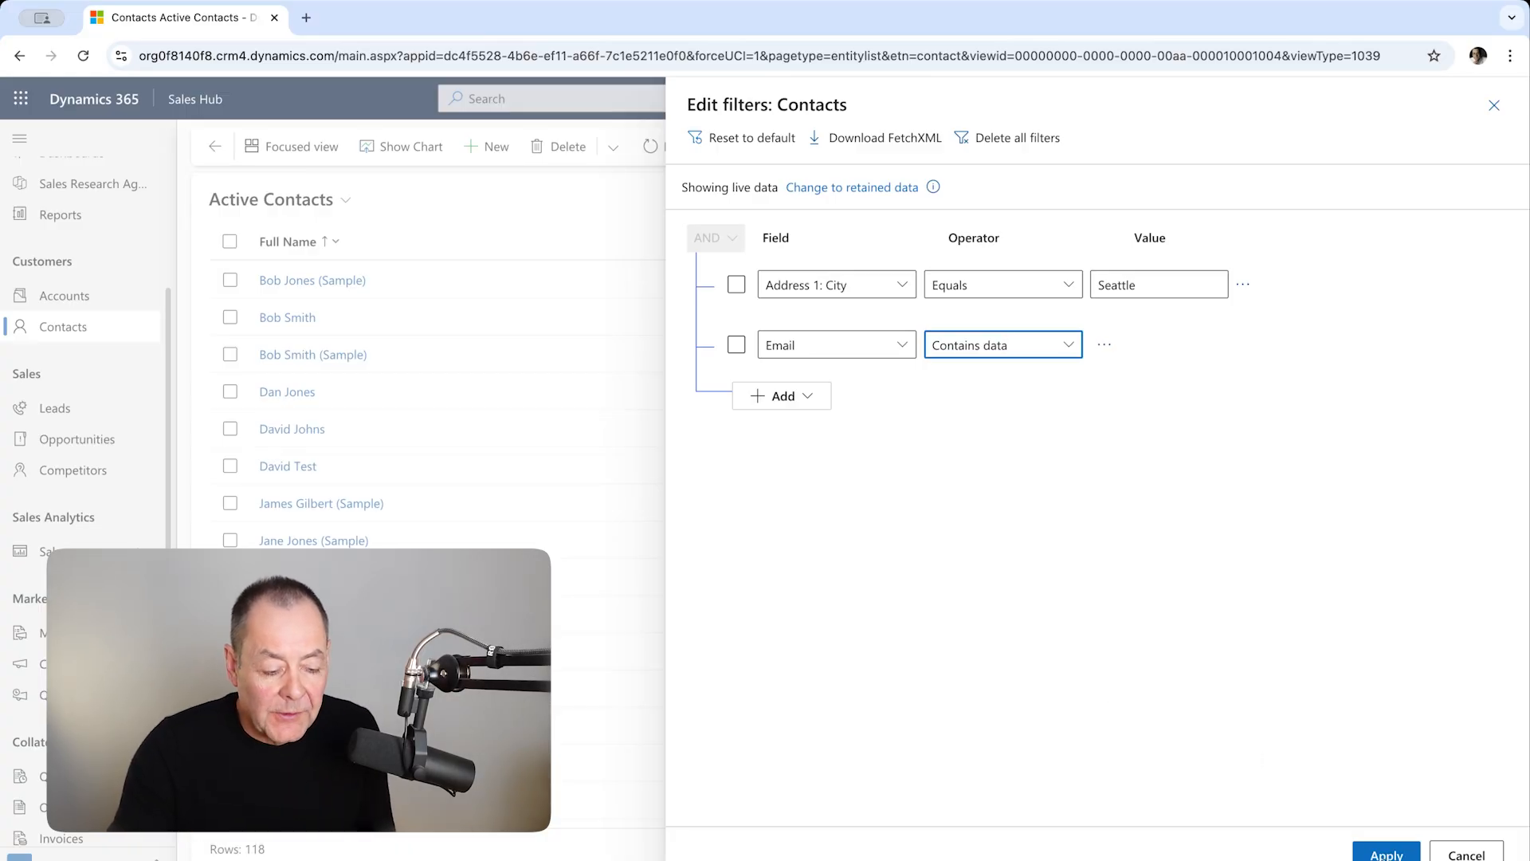
pyautogui.click(1386, 851)
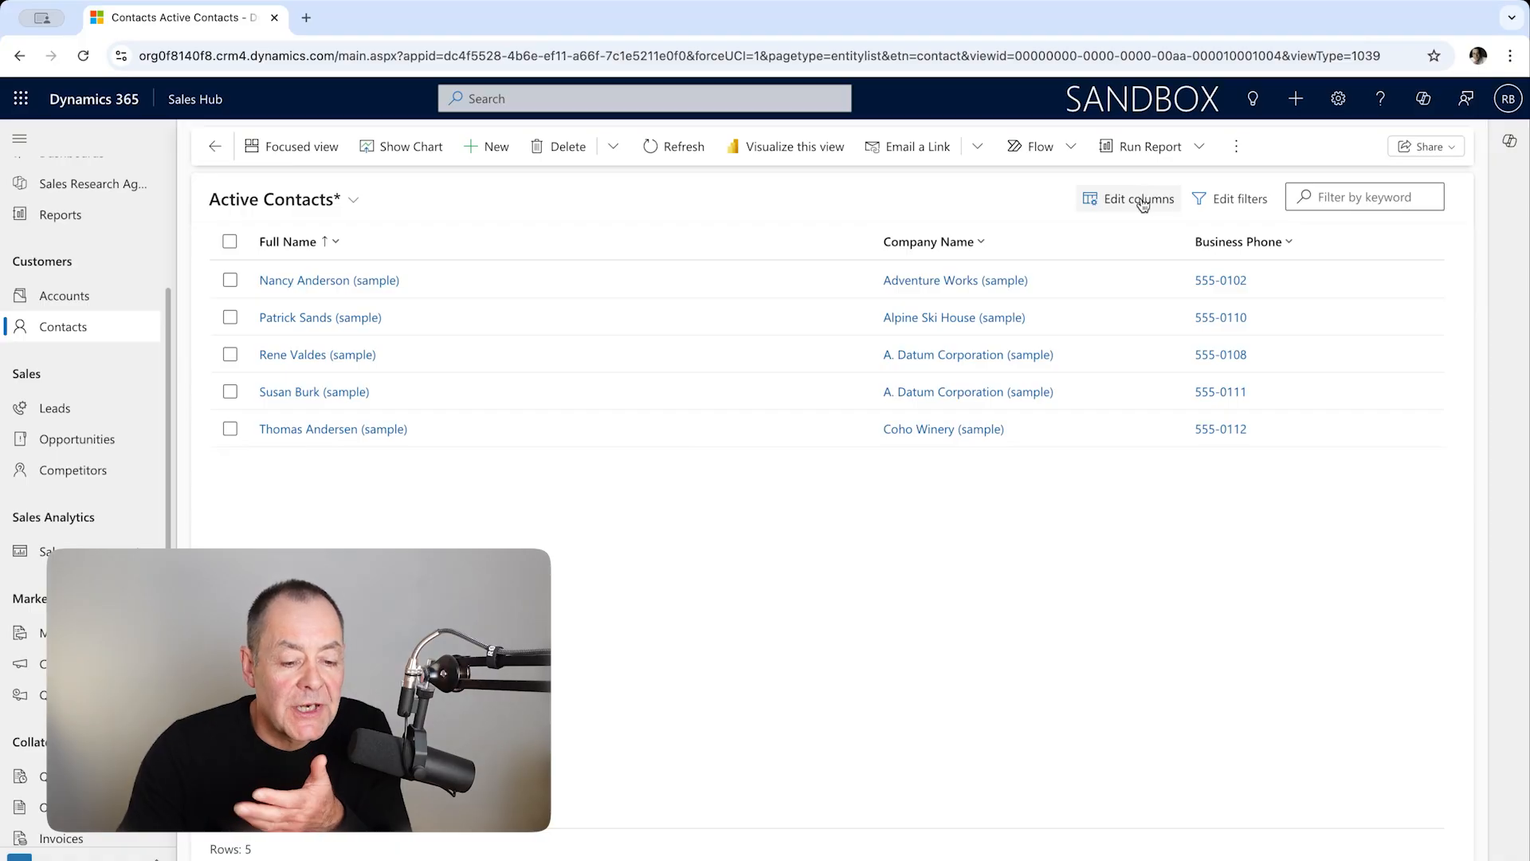
# Add the Address 1: City column to the contacts view, place it directly after Full Name, and apply the column changes
pyautogui.click(1143, 205)
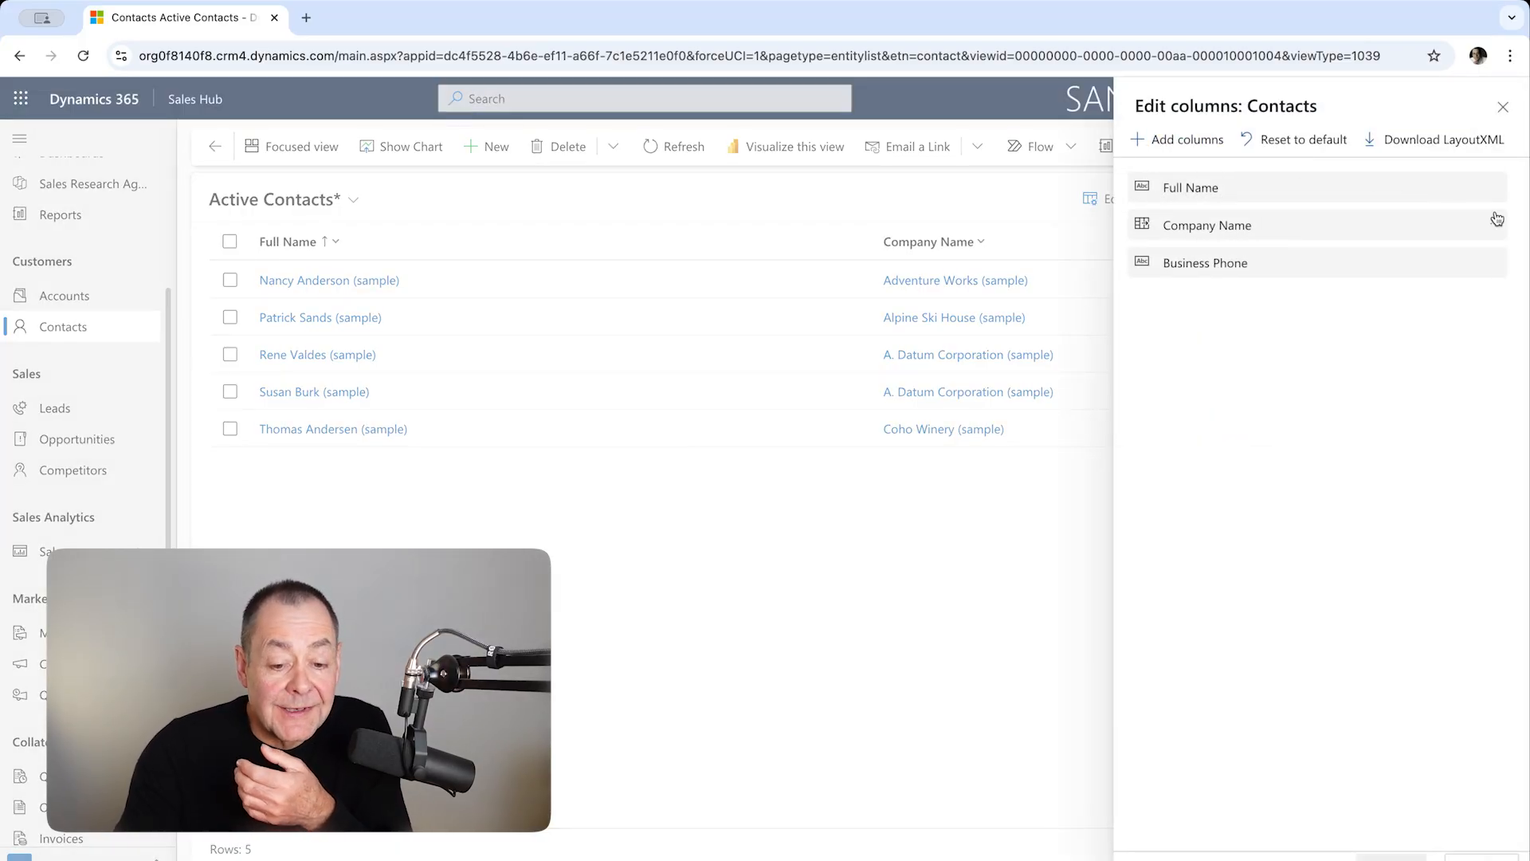
pyautogui.click(1178, 142)
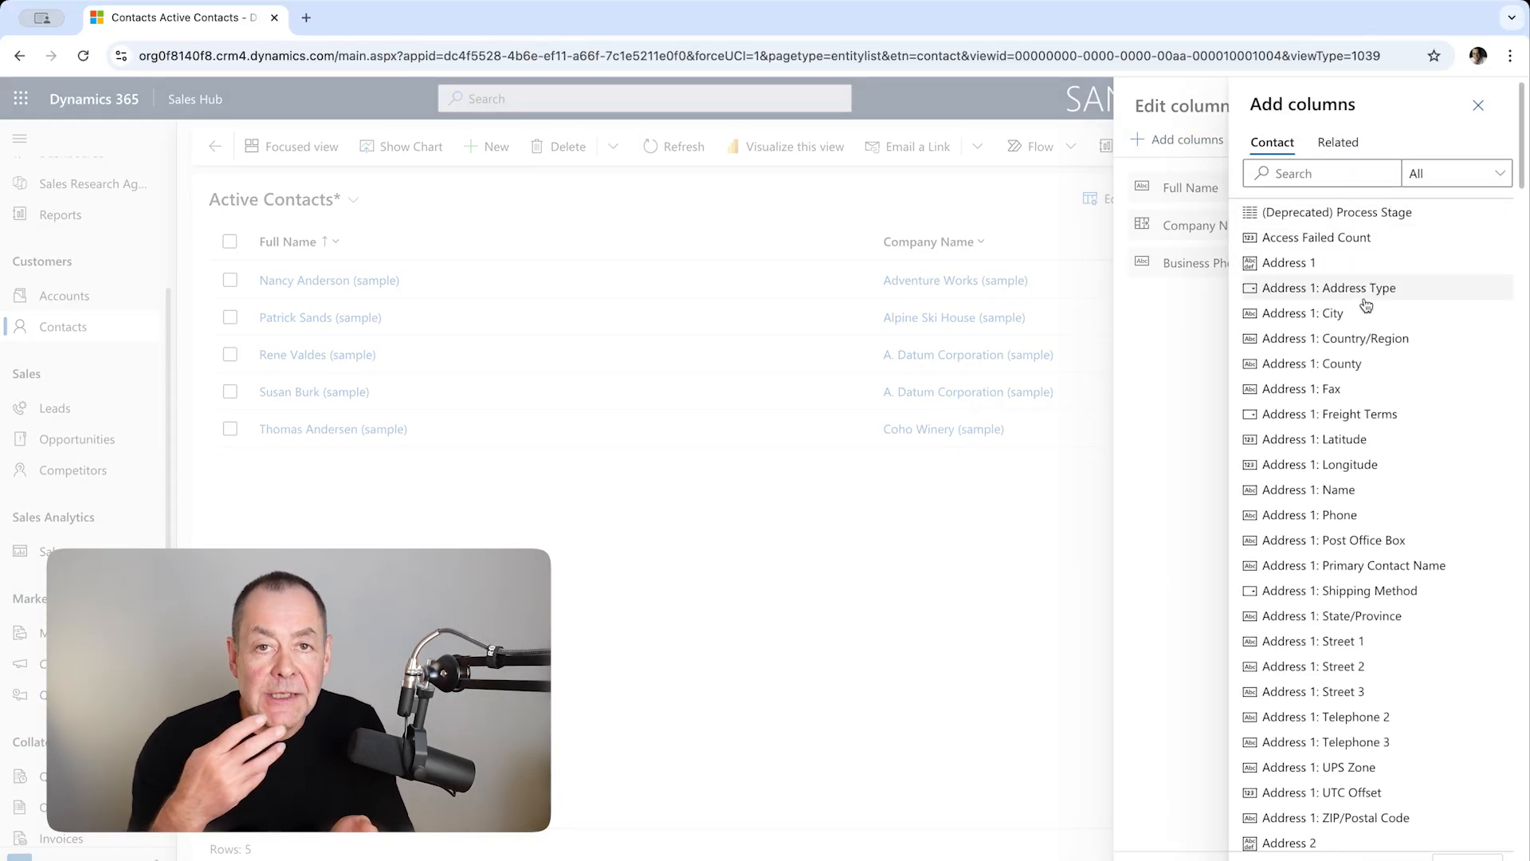
pyautogui.scroll(-2, 1401, 553)
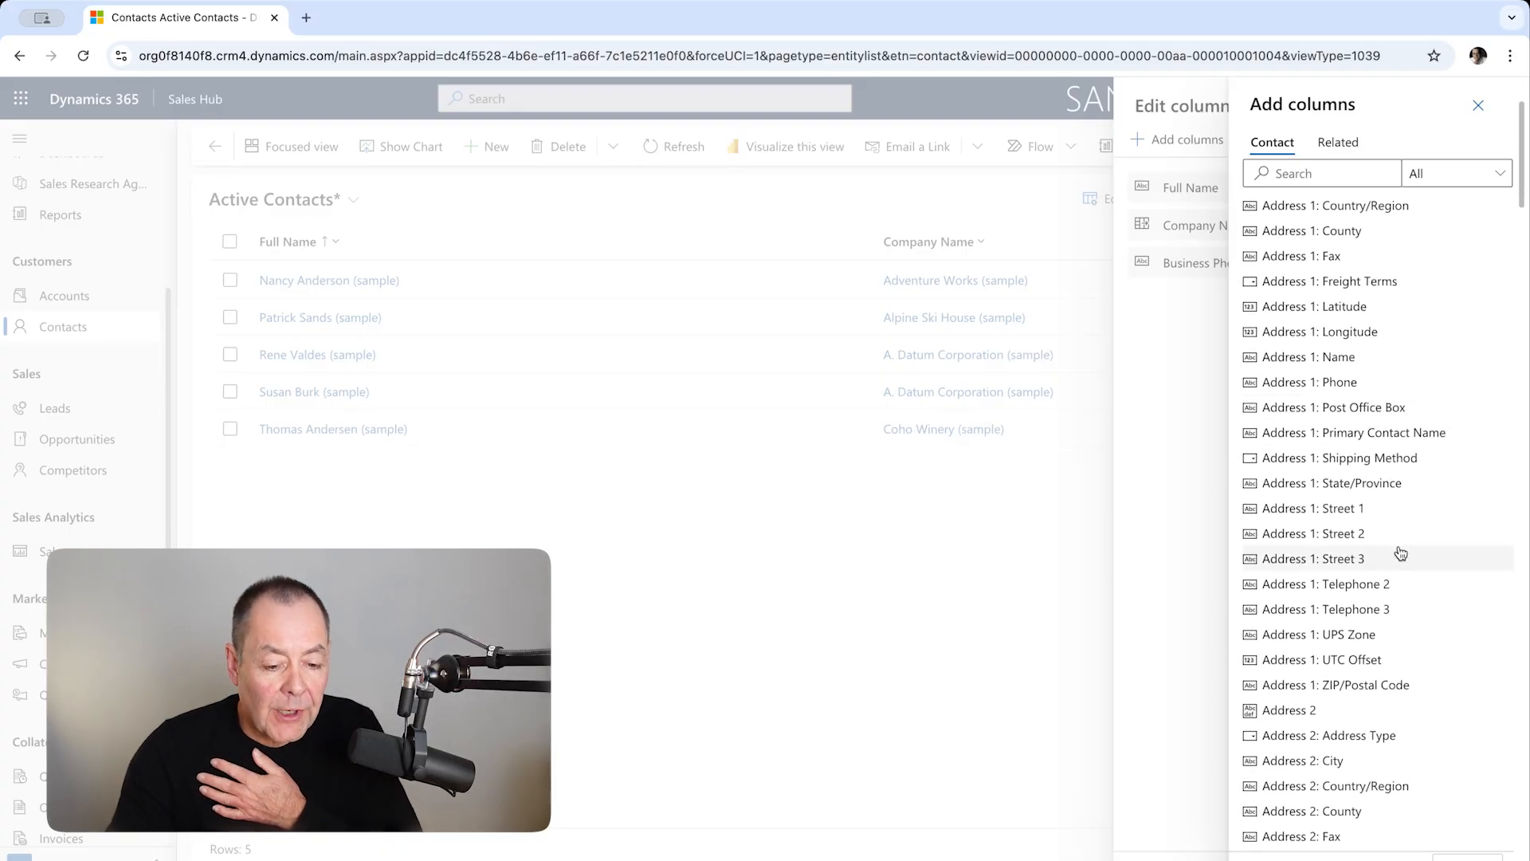
pyautogui.scroll(2, 1401, 553)
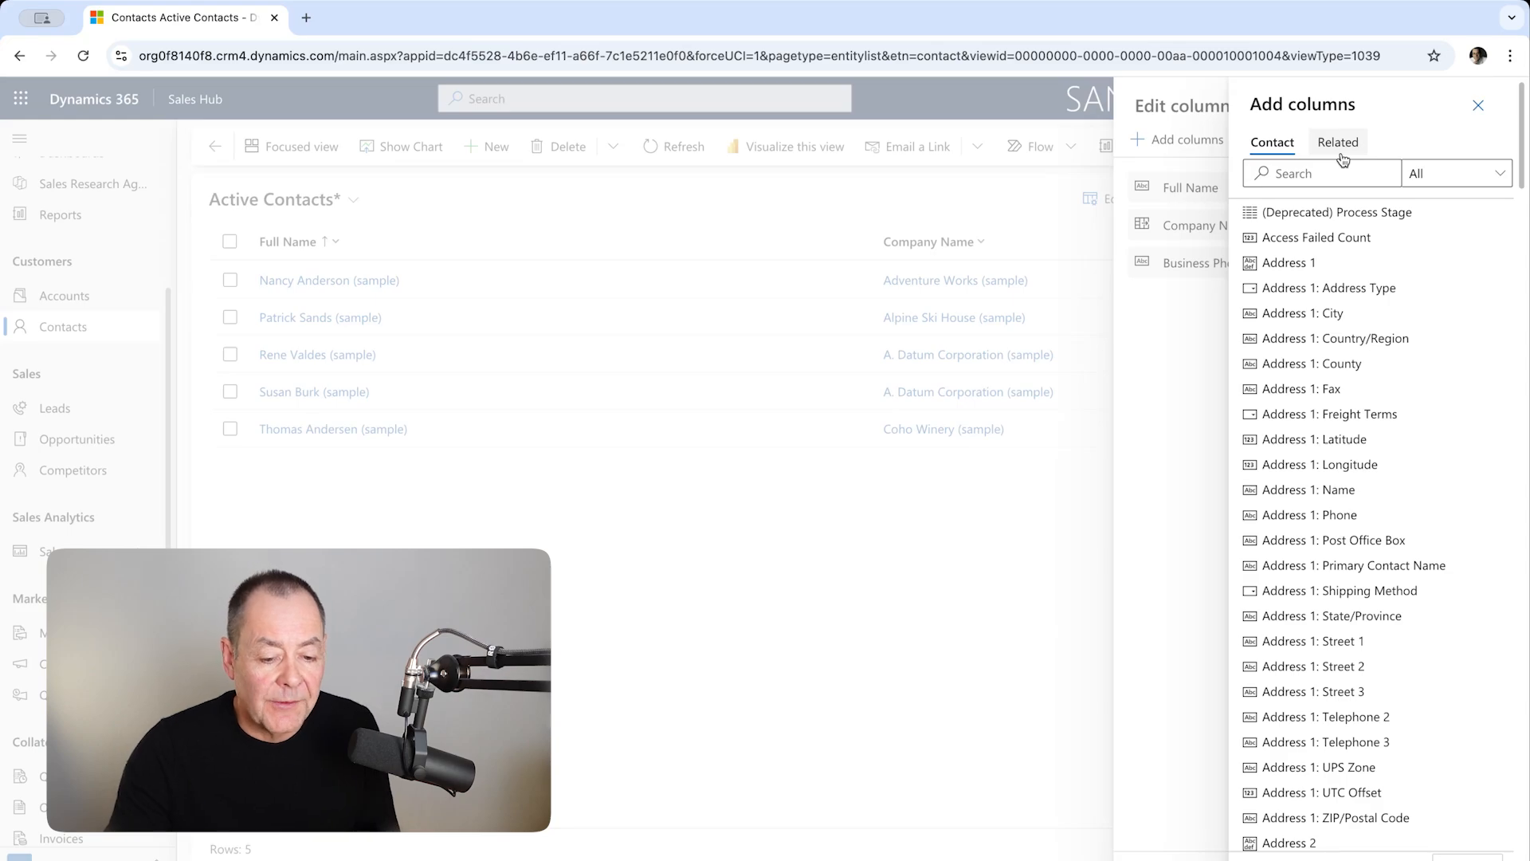
pyautogui.click(1347, 315)
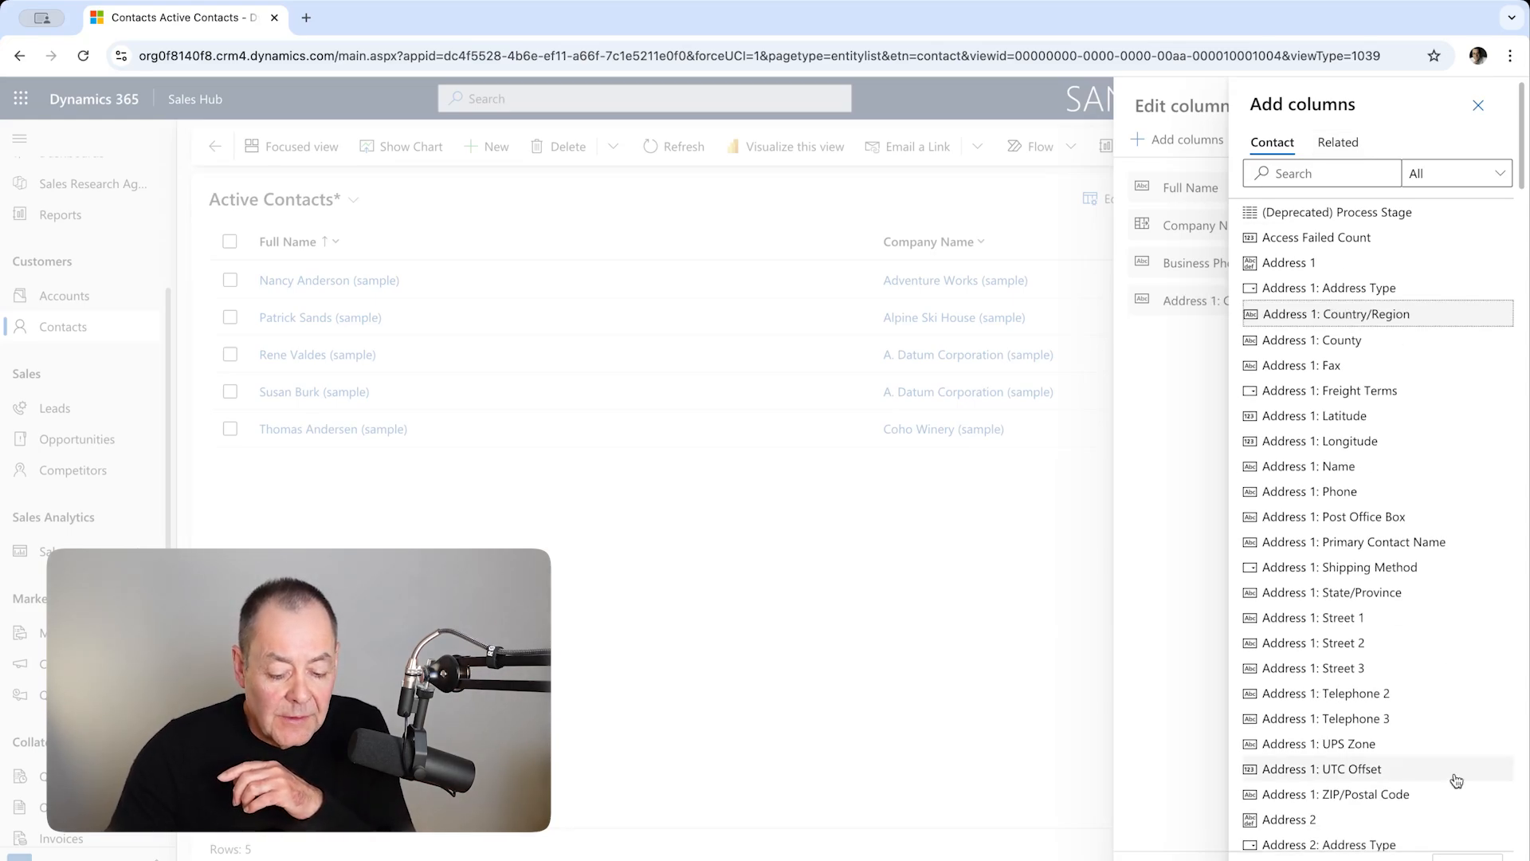
pyautogui.click(1210, 315)
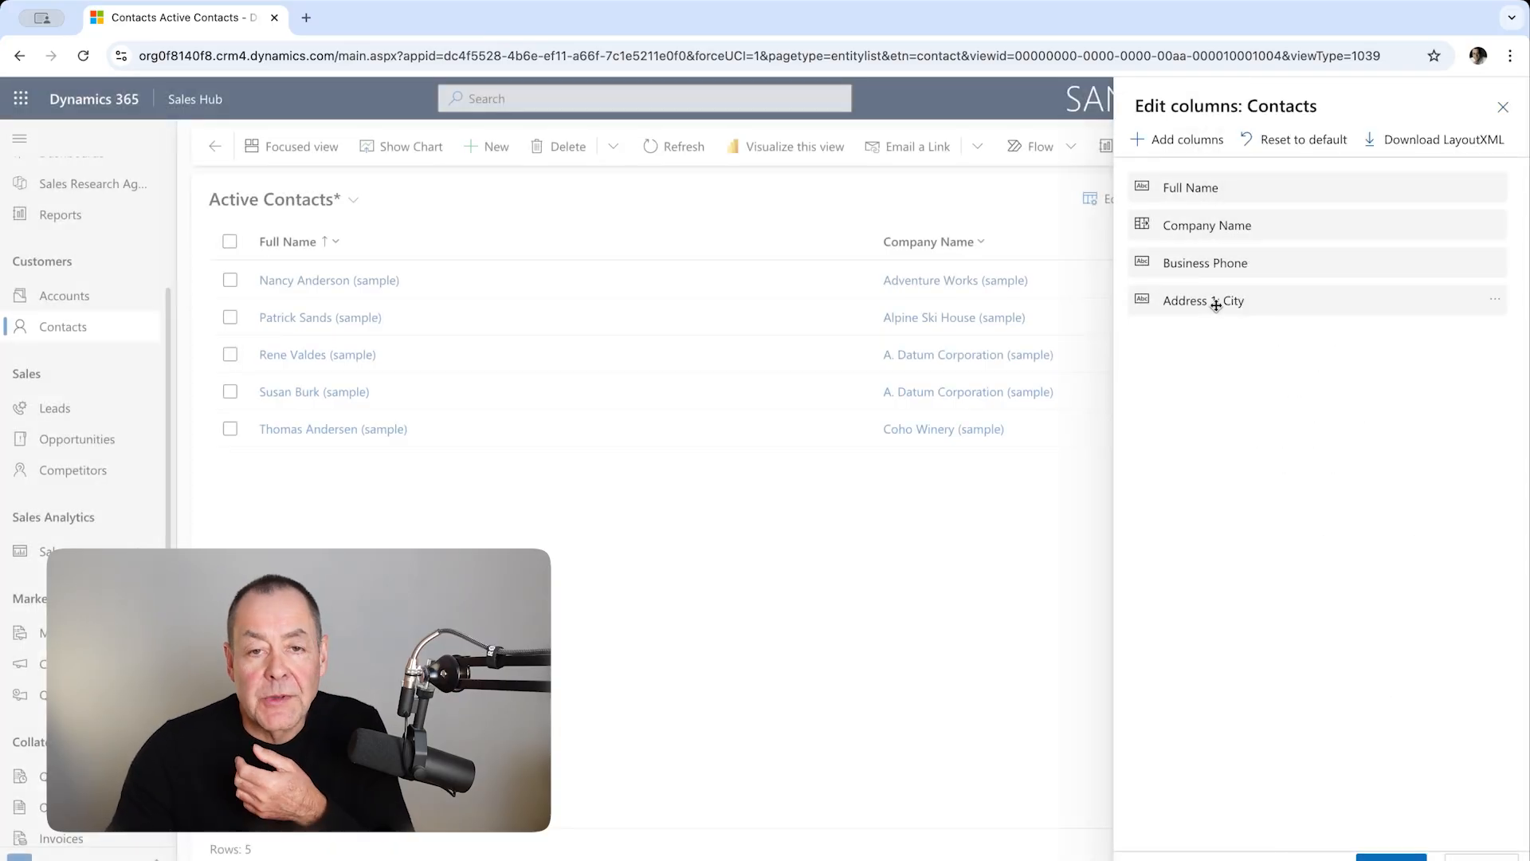
pyautogui.moveTo(1210, 299); pyautogui.dragTo(1207, 220)
pyautogui.click(1391, 856)
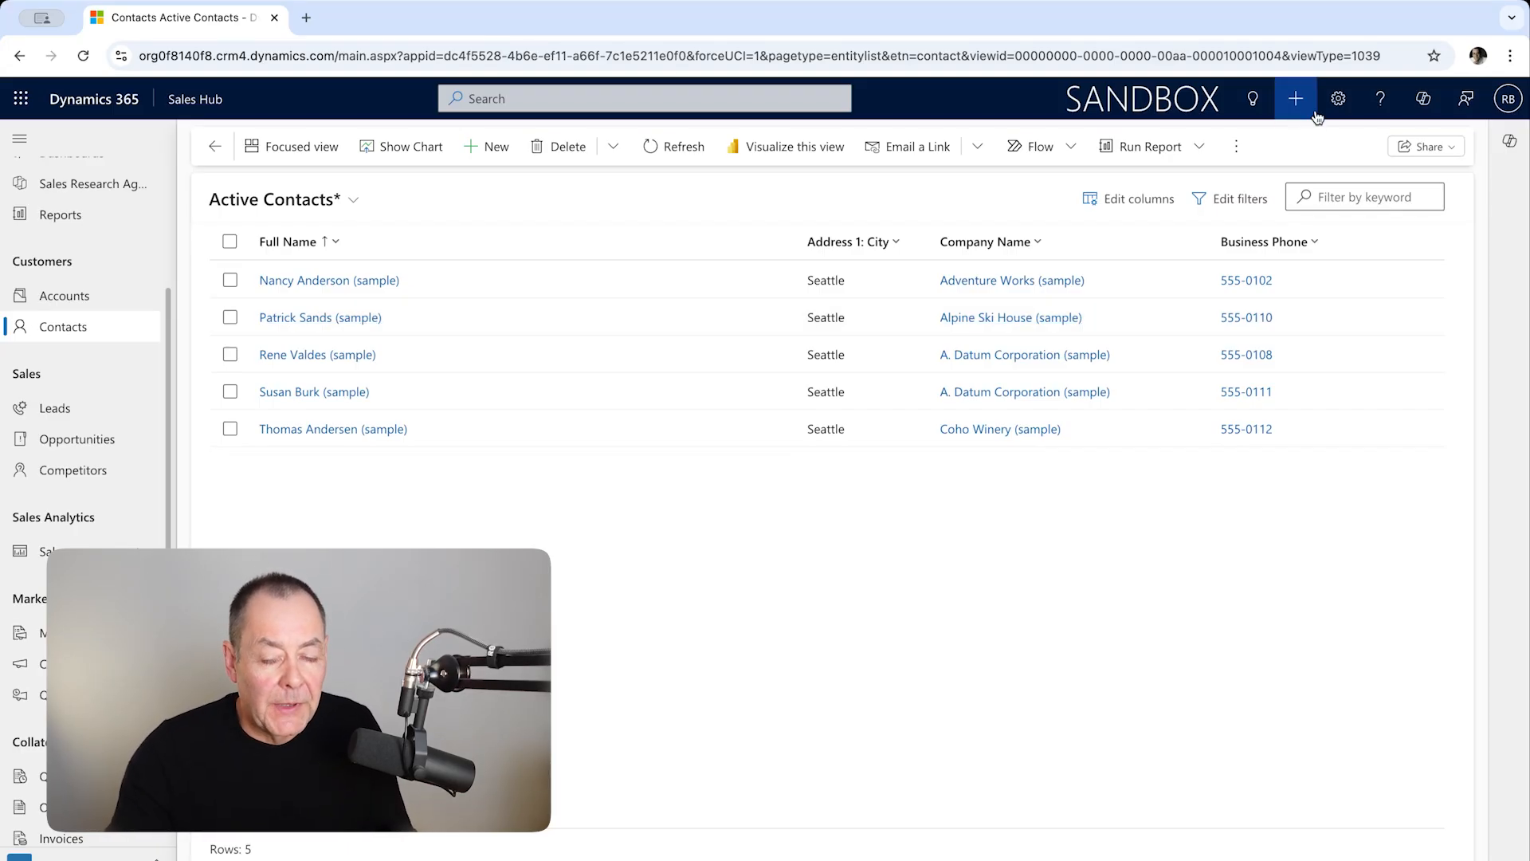
# Add a third filter row with Address 1: City Equals Redmond, and apply the filters to the contacts list
pyautogui.click(1240, 200)
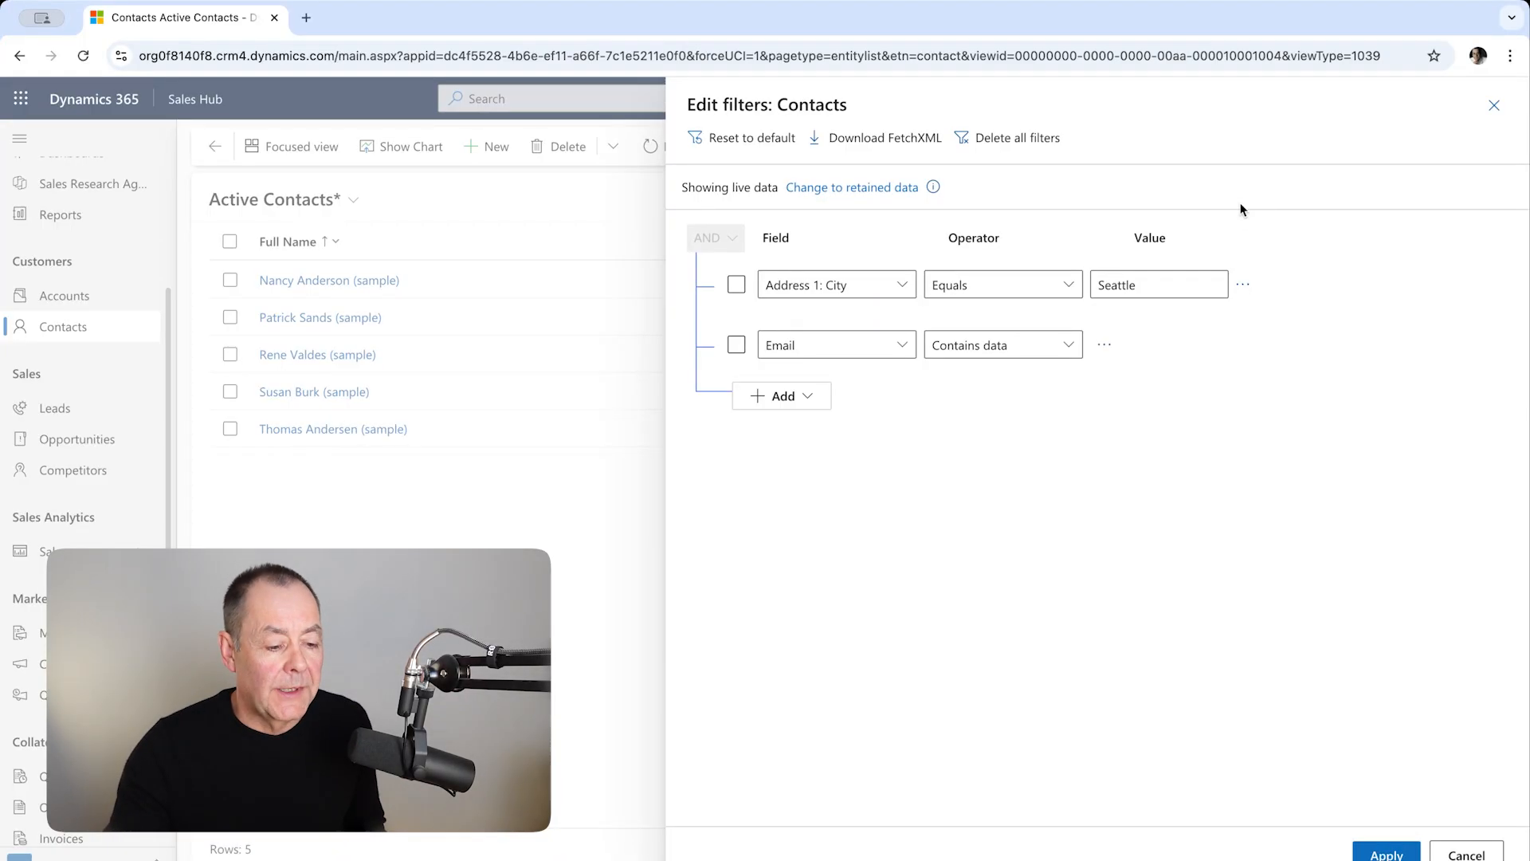
pyautogui.click(814, 398)
pyautogui.click(816, 424)
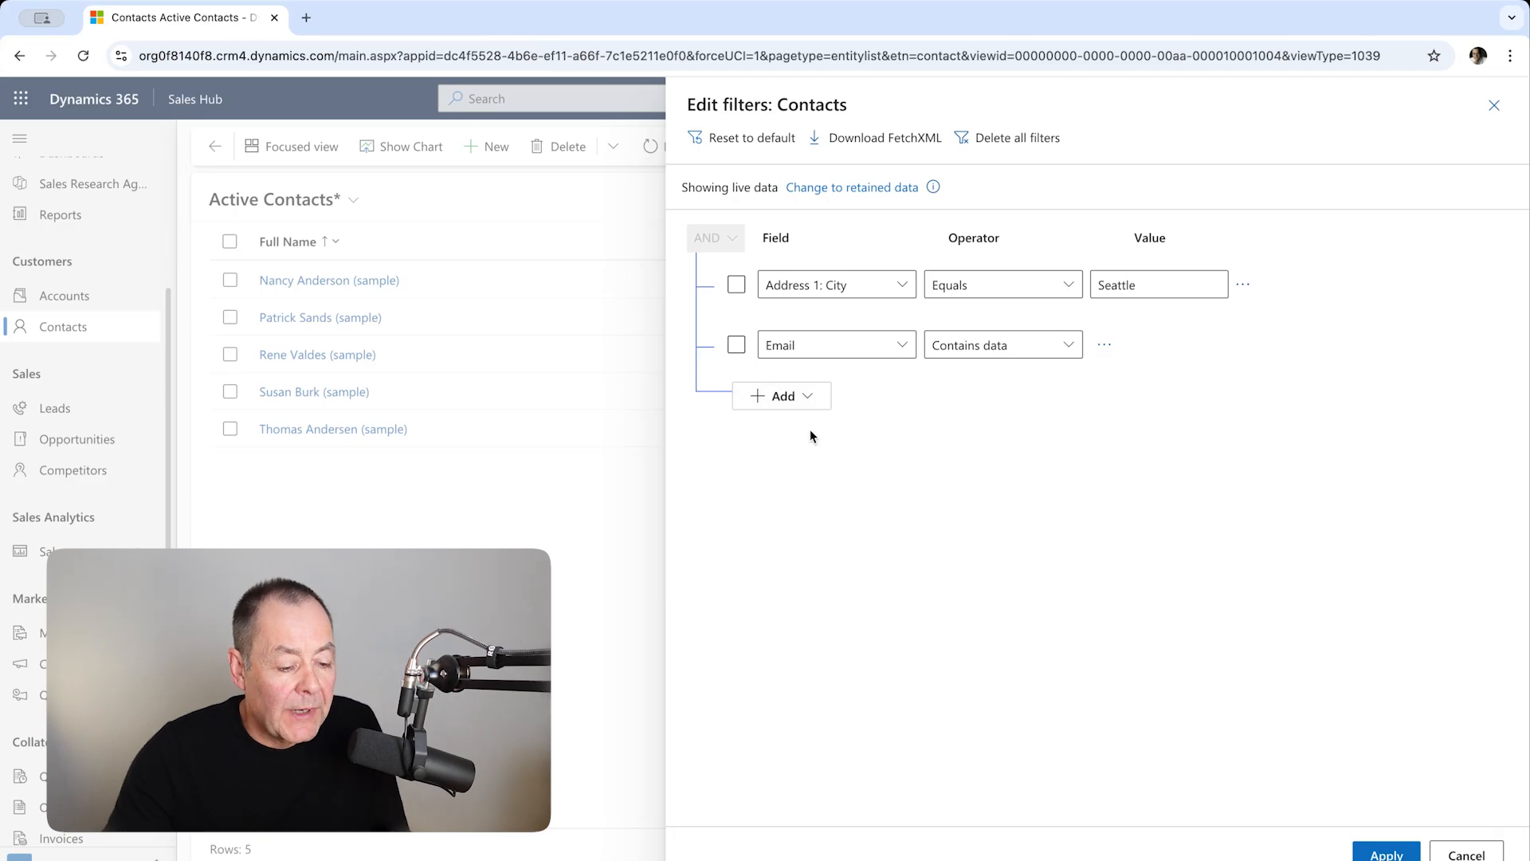
pyautogui.click(899, 405)
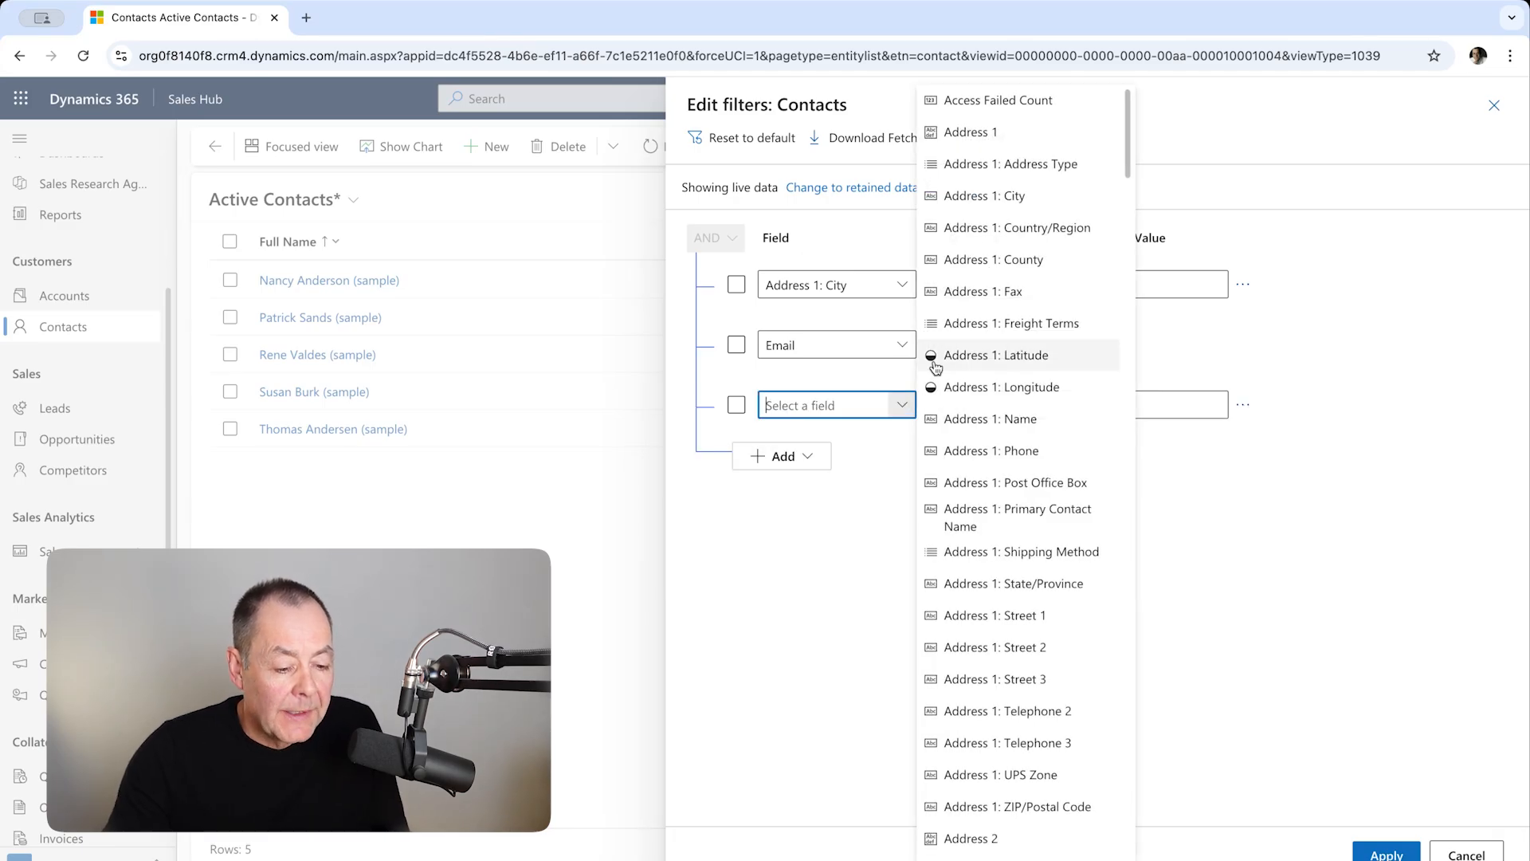
pyautogui.click(989, 196)
pyautogui.click(1138, 408)
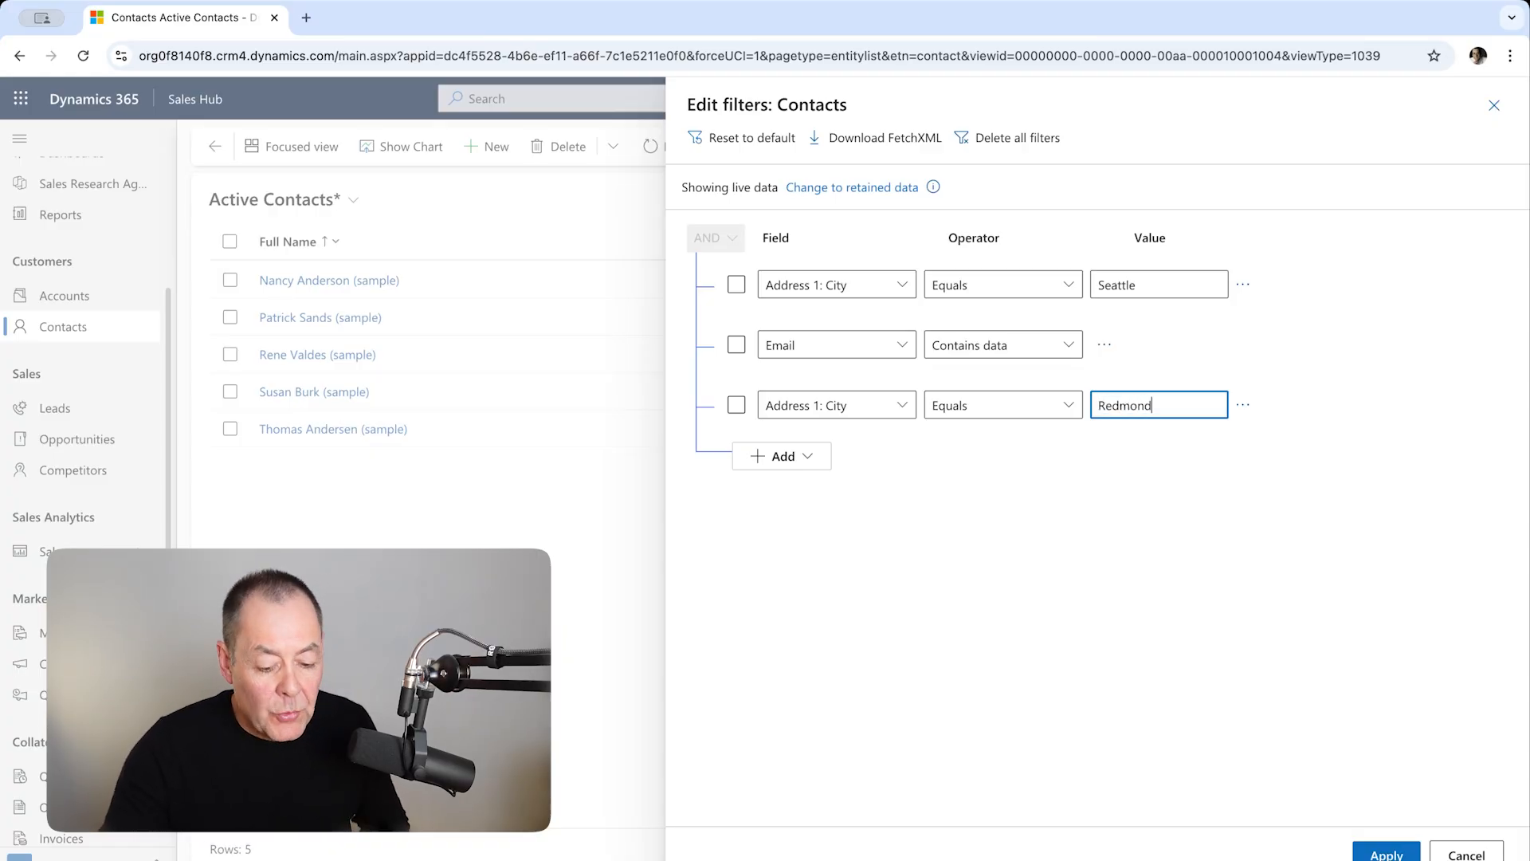
pyautogui.click(1393, 851)
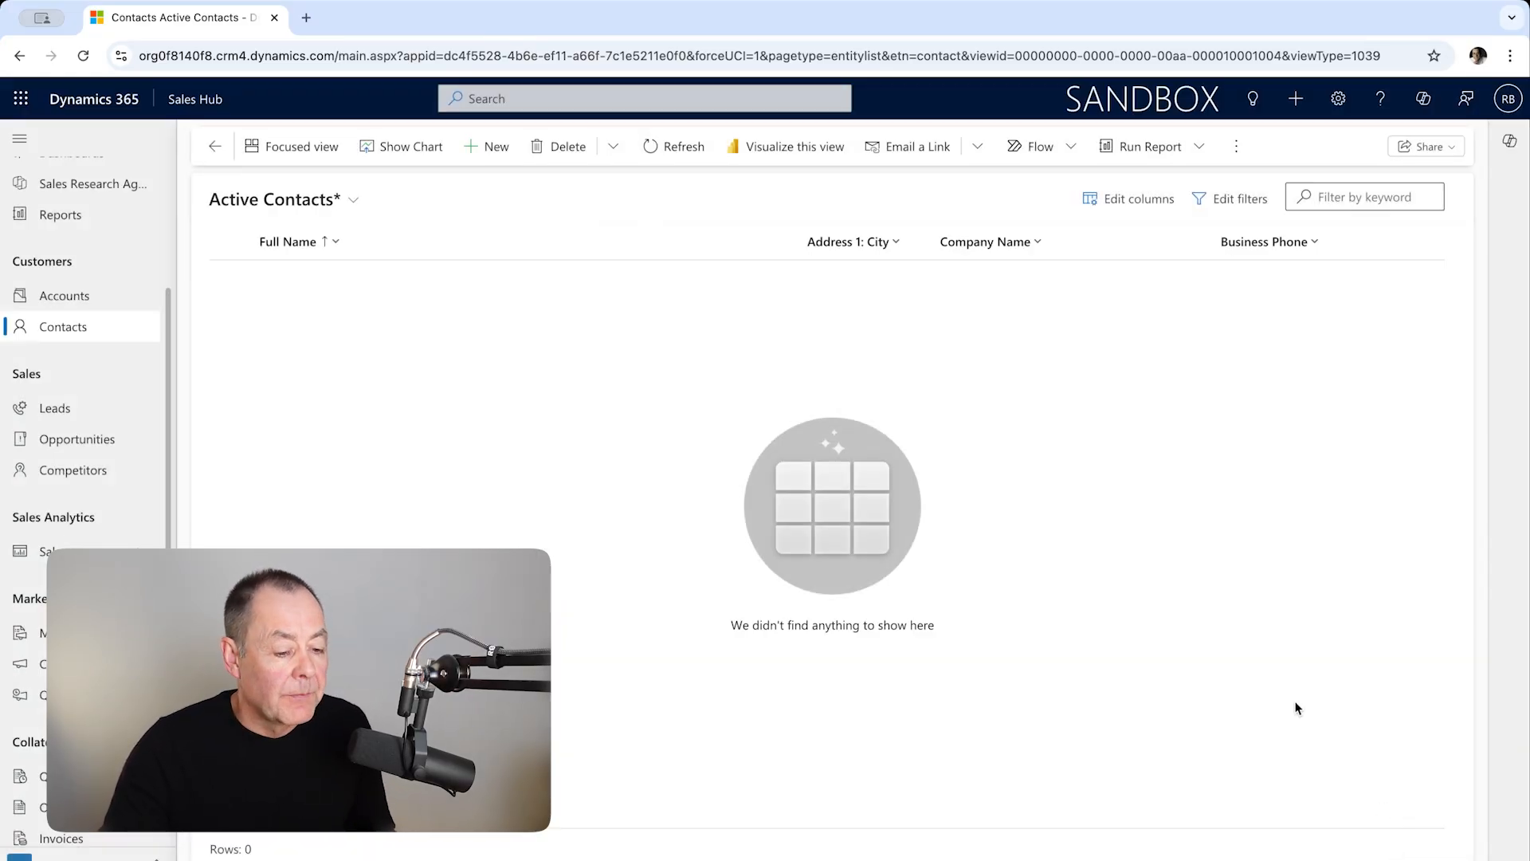
# Reopen the contacts filters and group the Seattle and Redmond city conditions together, leaving the Email condition outside the group
pyautogui.click(1237, 209)
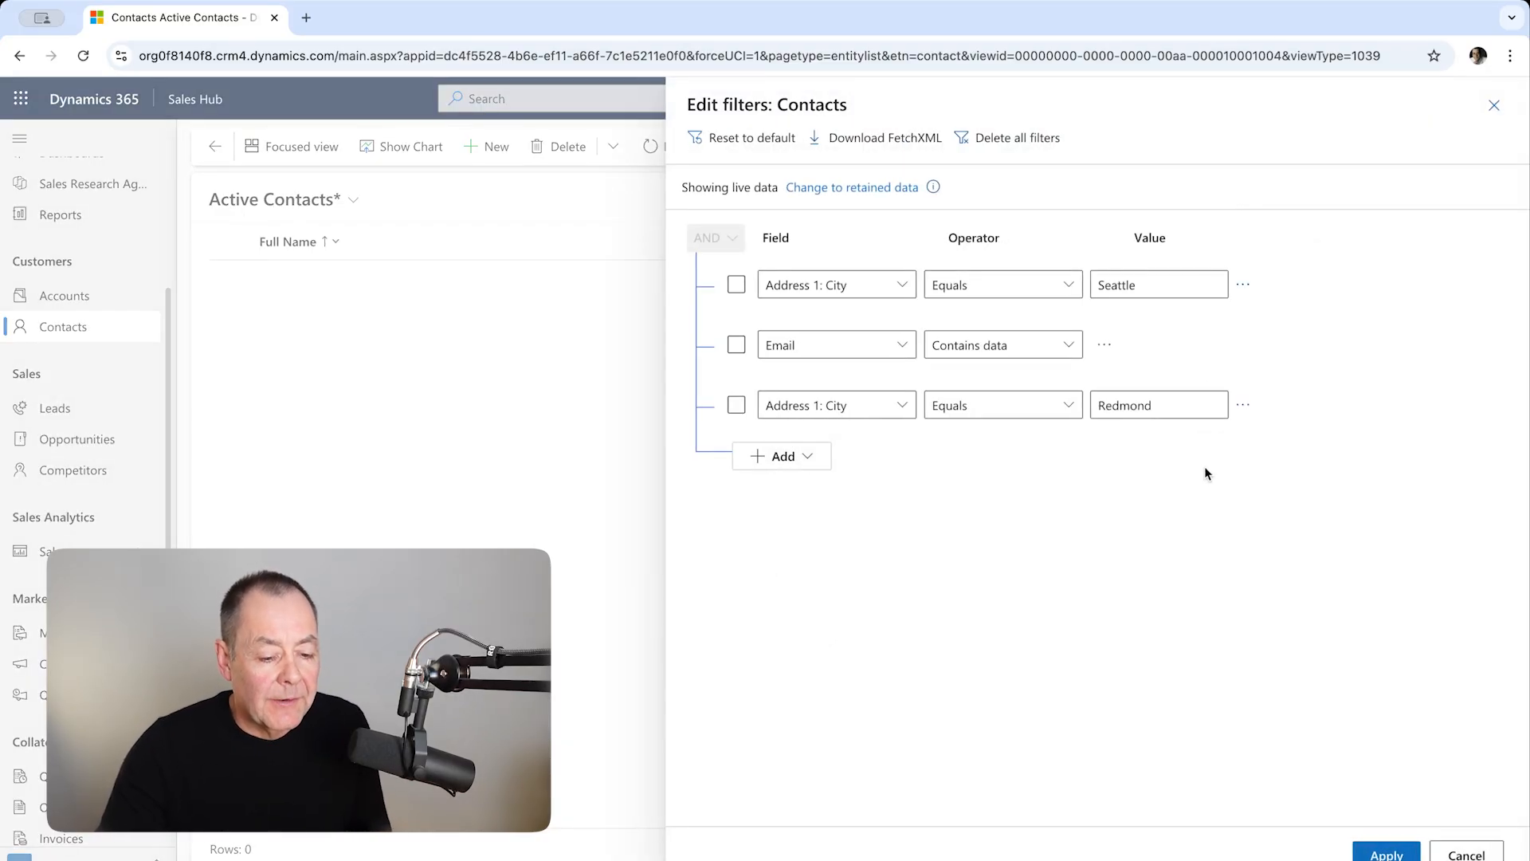
pyautogui.click(1243, 287)
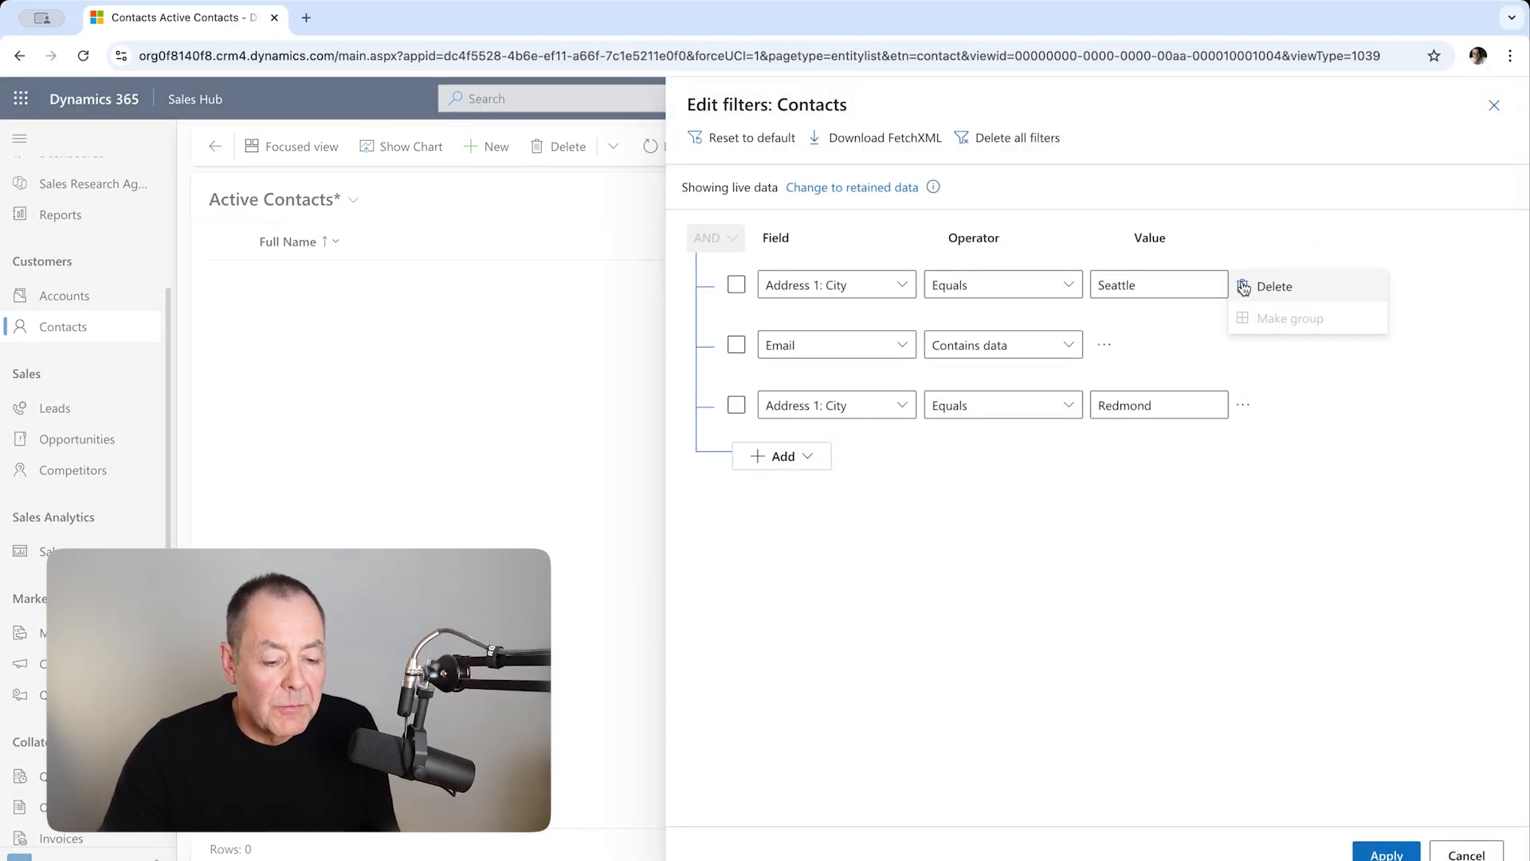
pyautogui.click(738, 287)
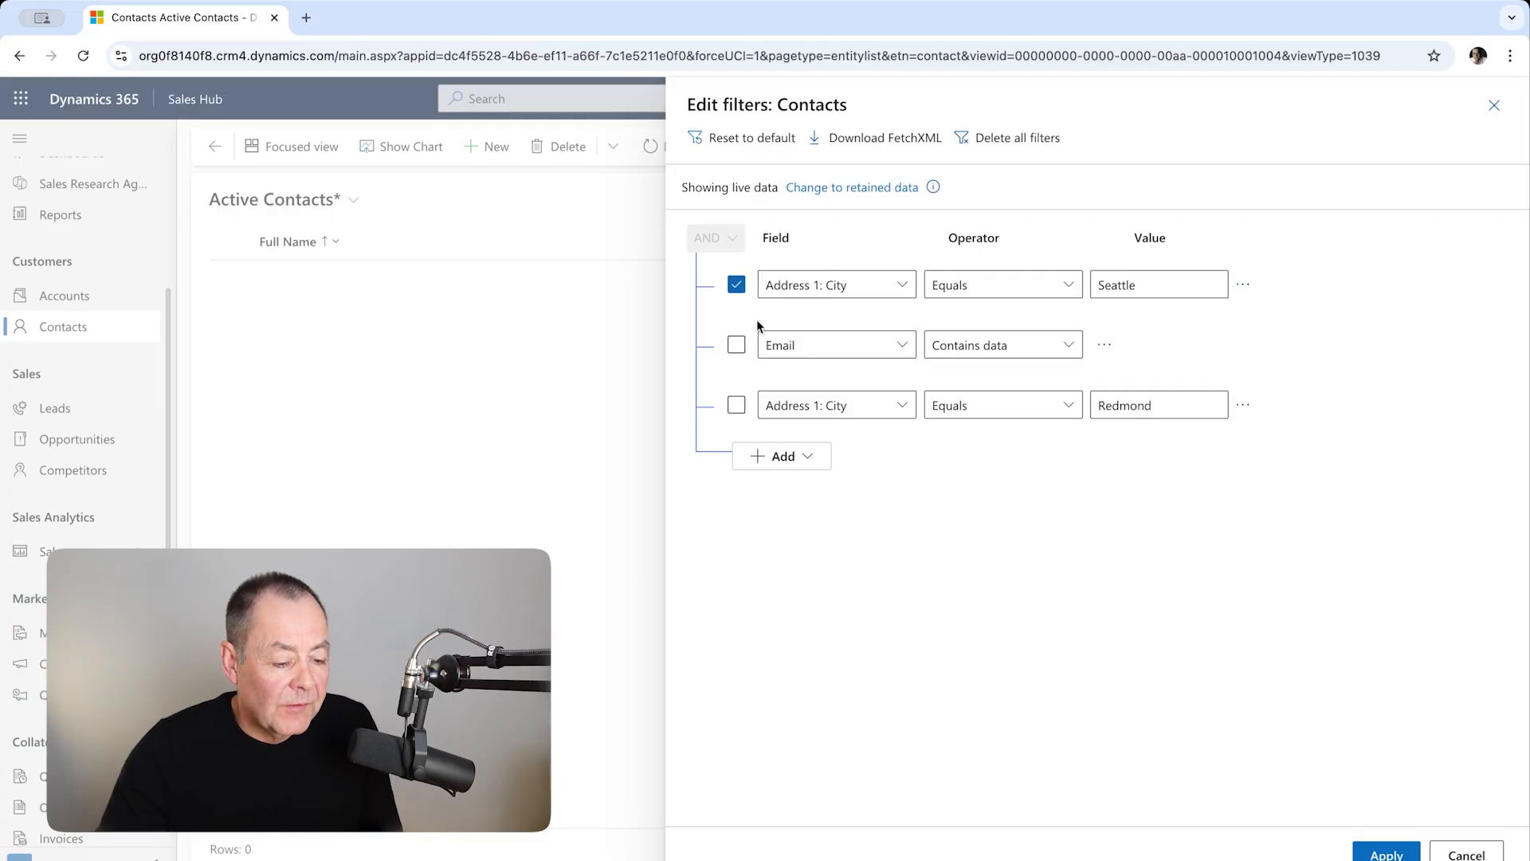
pyautogui.click(1243, 288)
pyautogui.click(1315, 318)
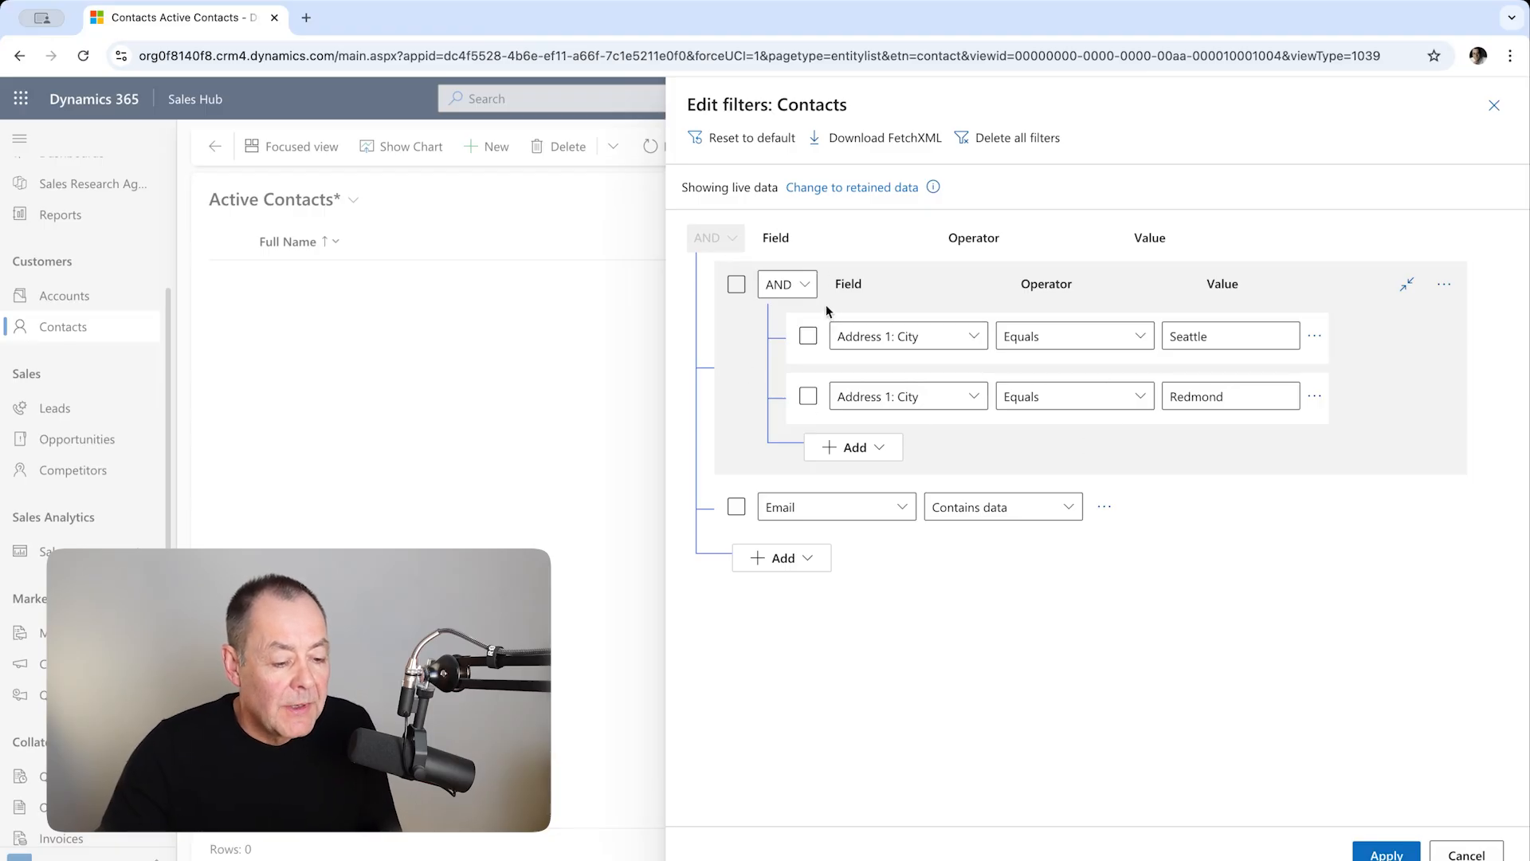
# Change the city condition group's logic to Or and apply the filters
pyautogui.click(806, 287)
pyautogui.click(779, 344)
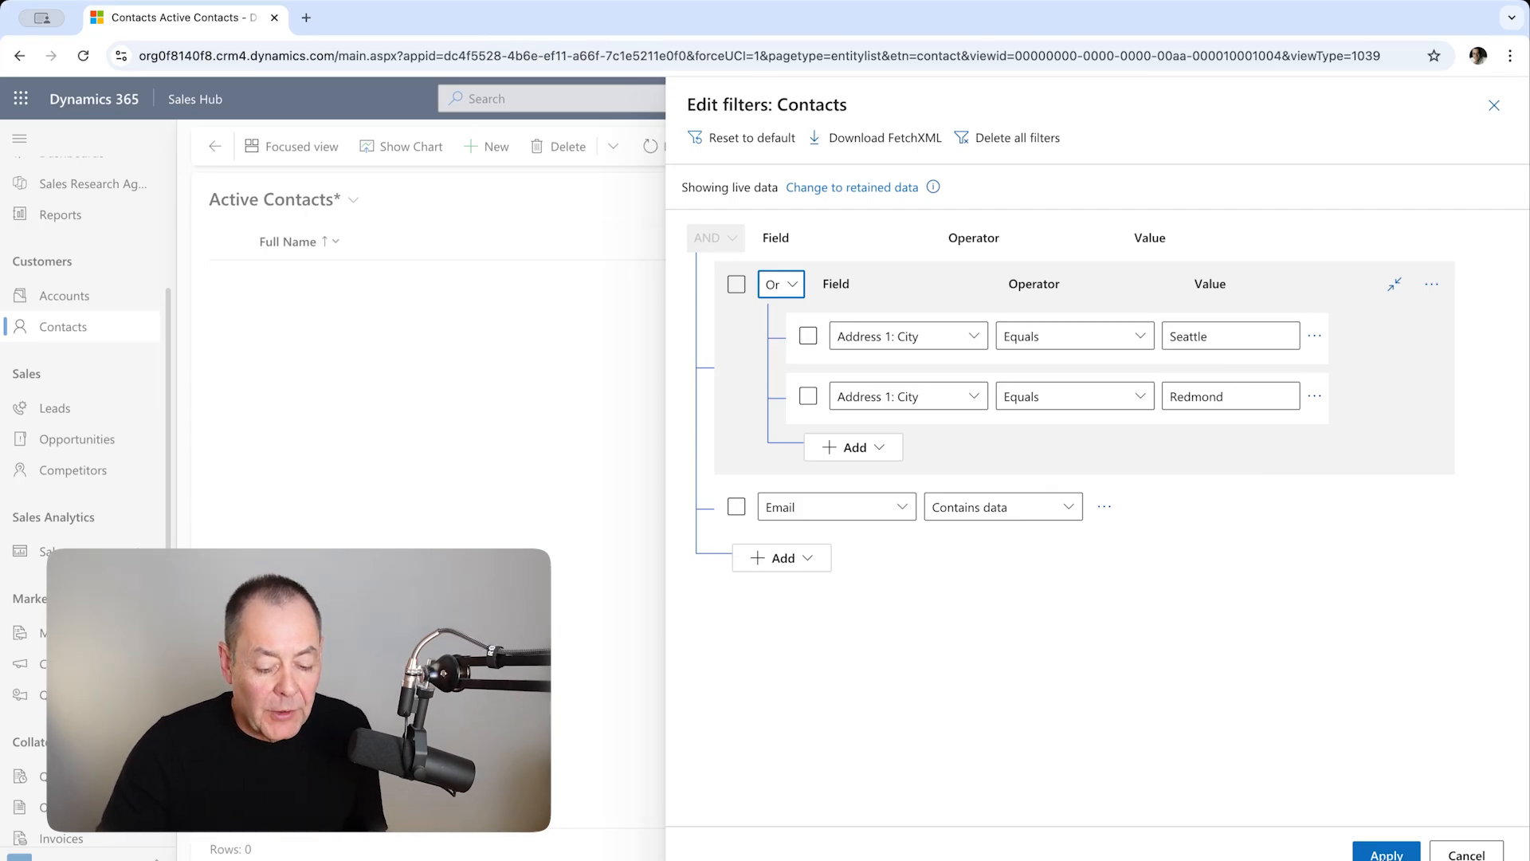
pyautogui.click(1386, 852)
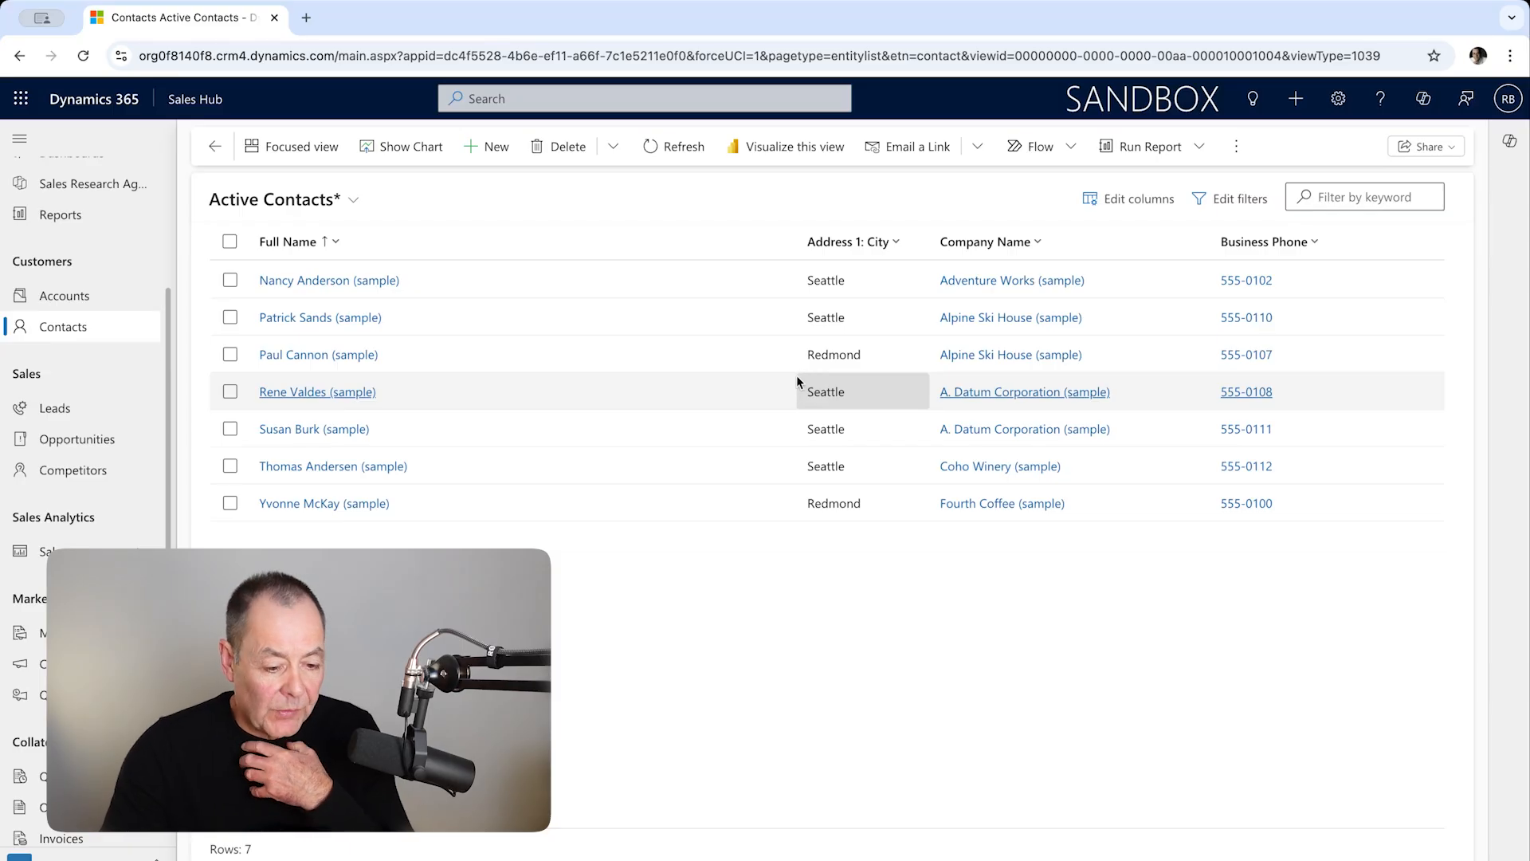
# Add a related entity condition to the contacts filters and set its entity to Company Name (Accounts)
pyautogui.click(1232, 199)
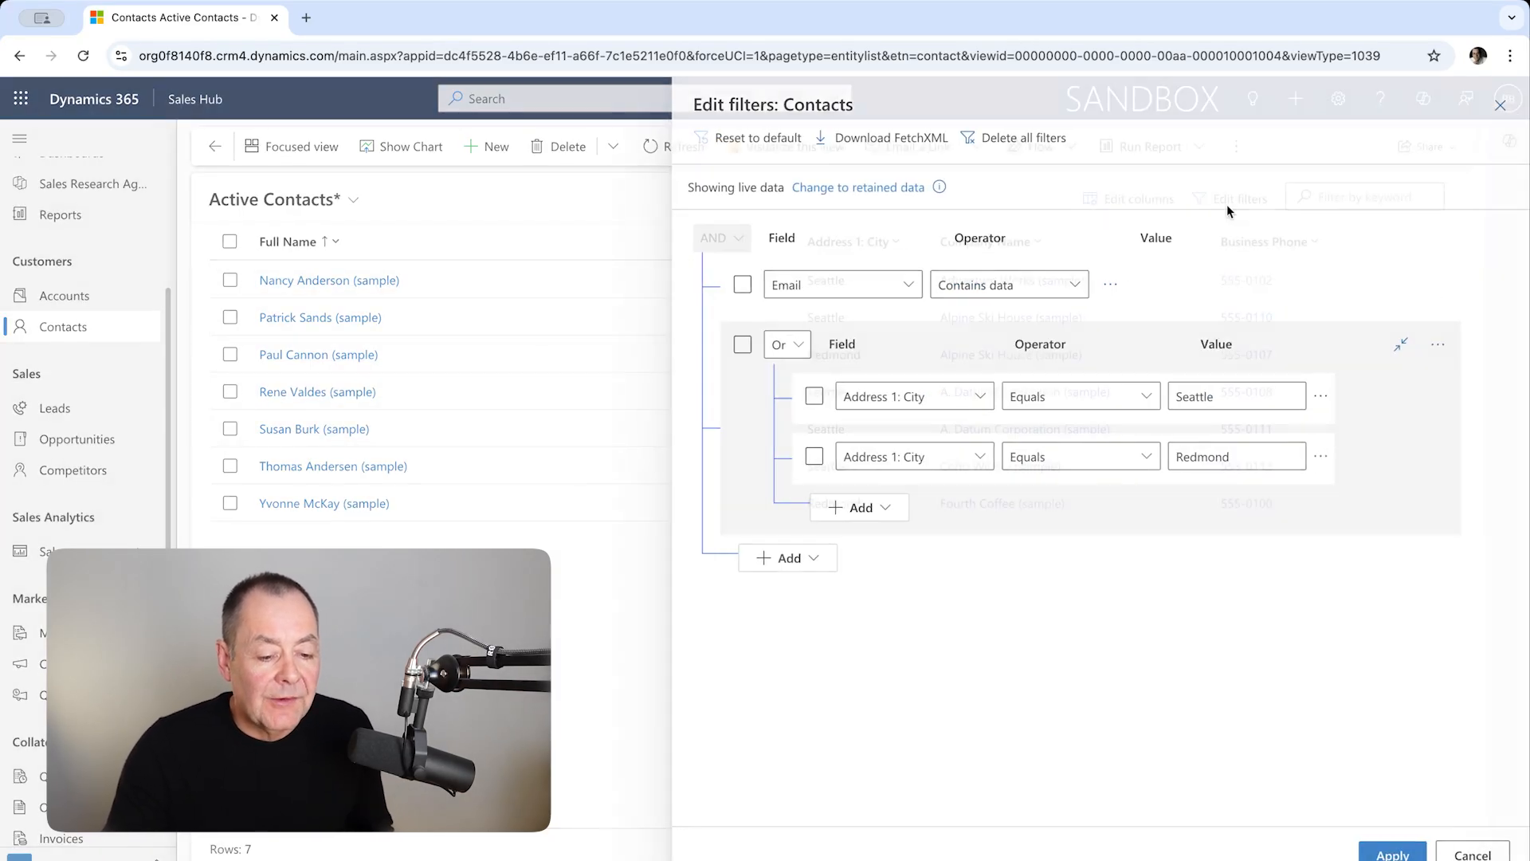
pyautogui.click(791, 557)
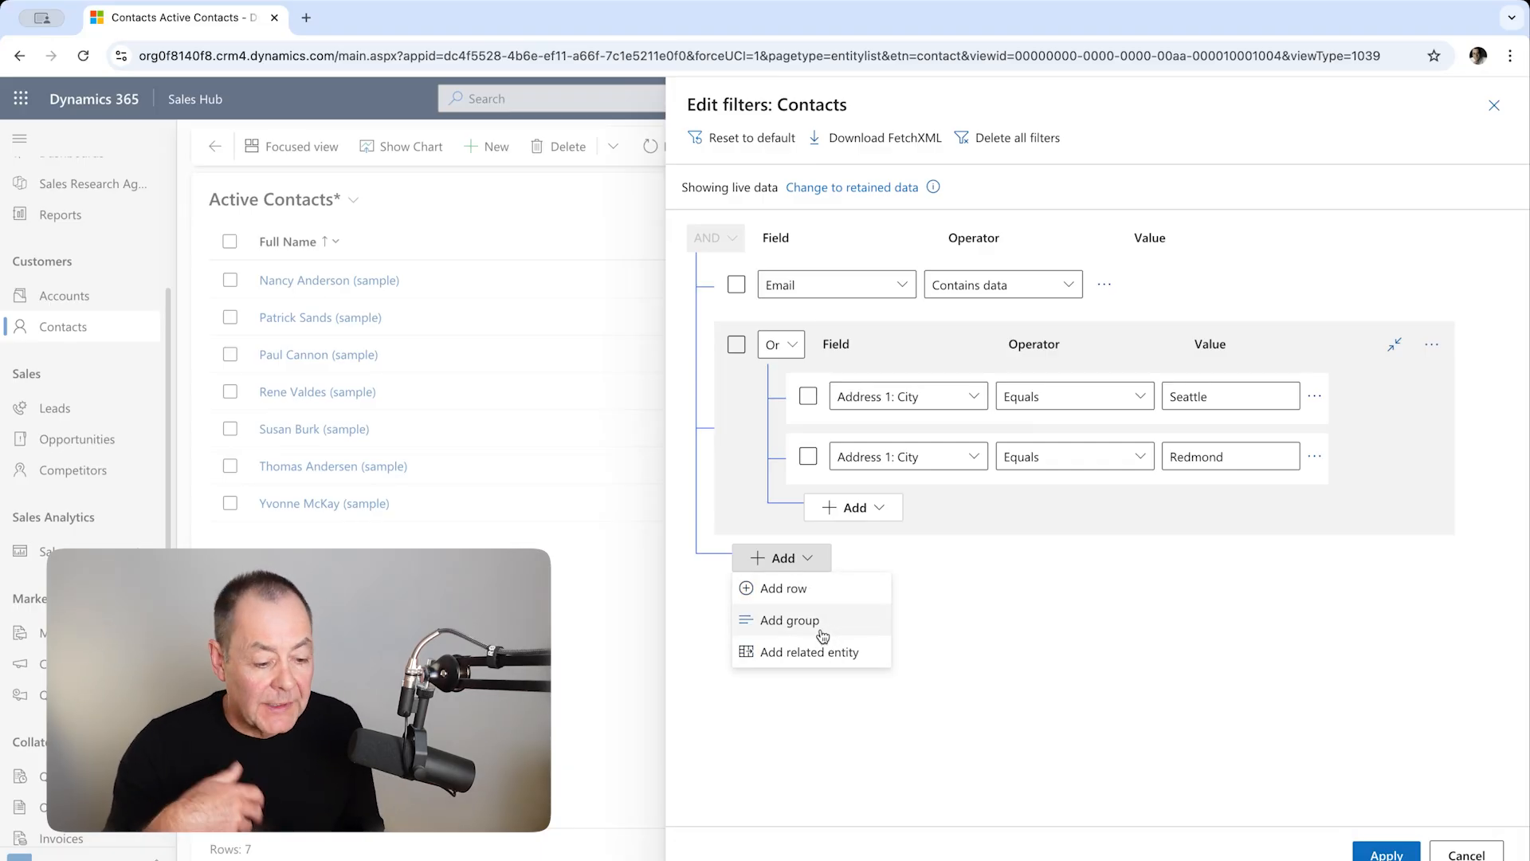
pyautogui.click(994, 642)
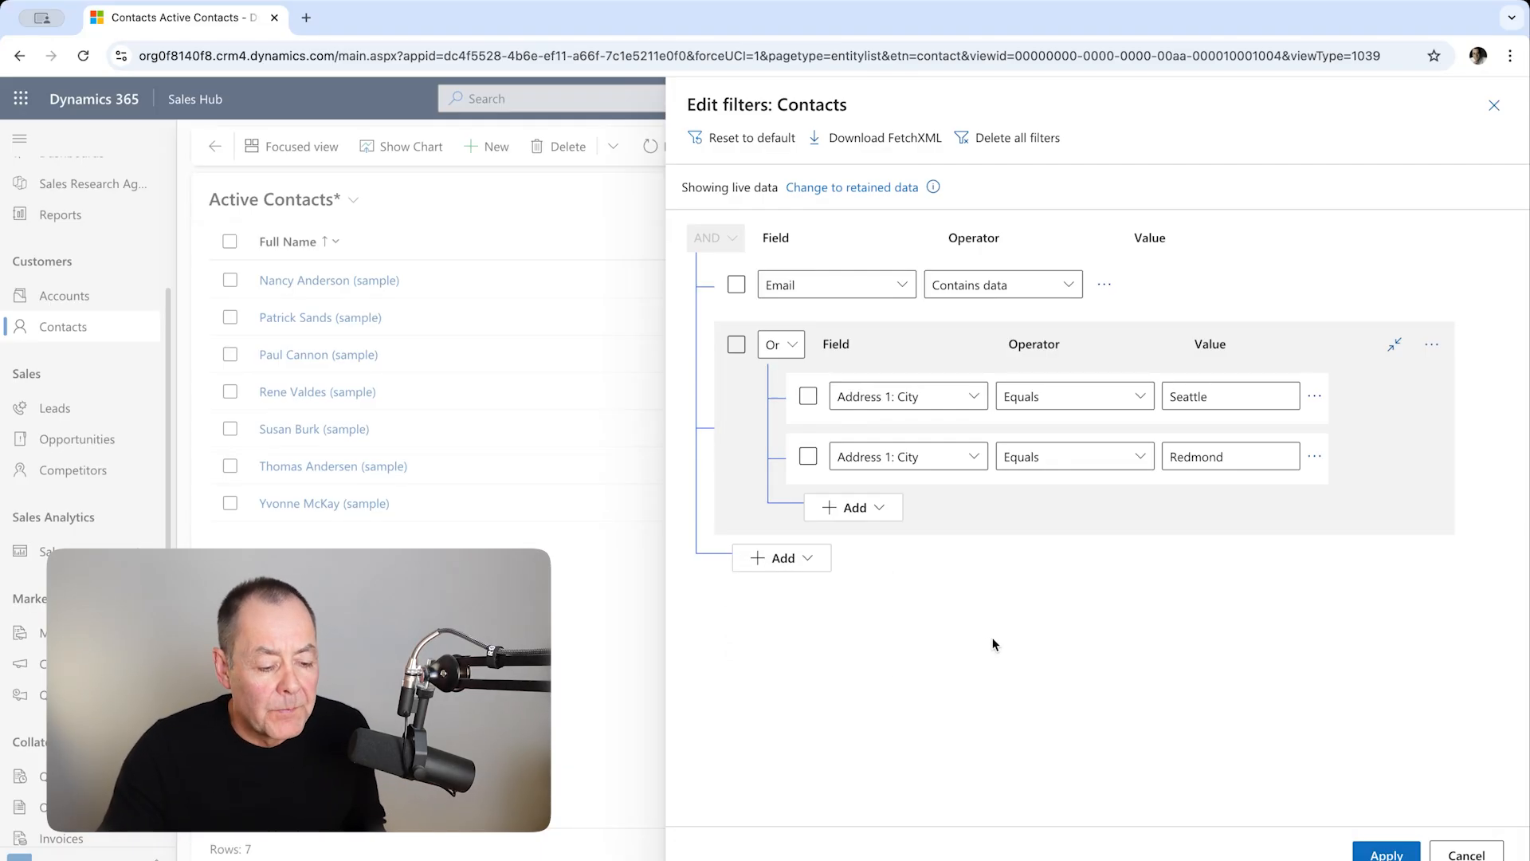
pyautogui.click(784, 562)
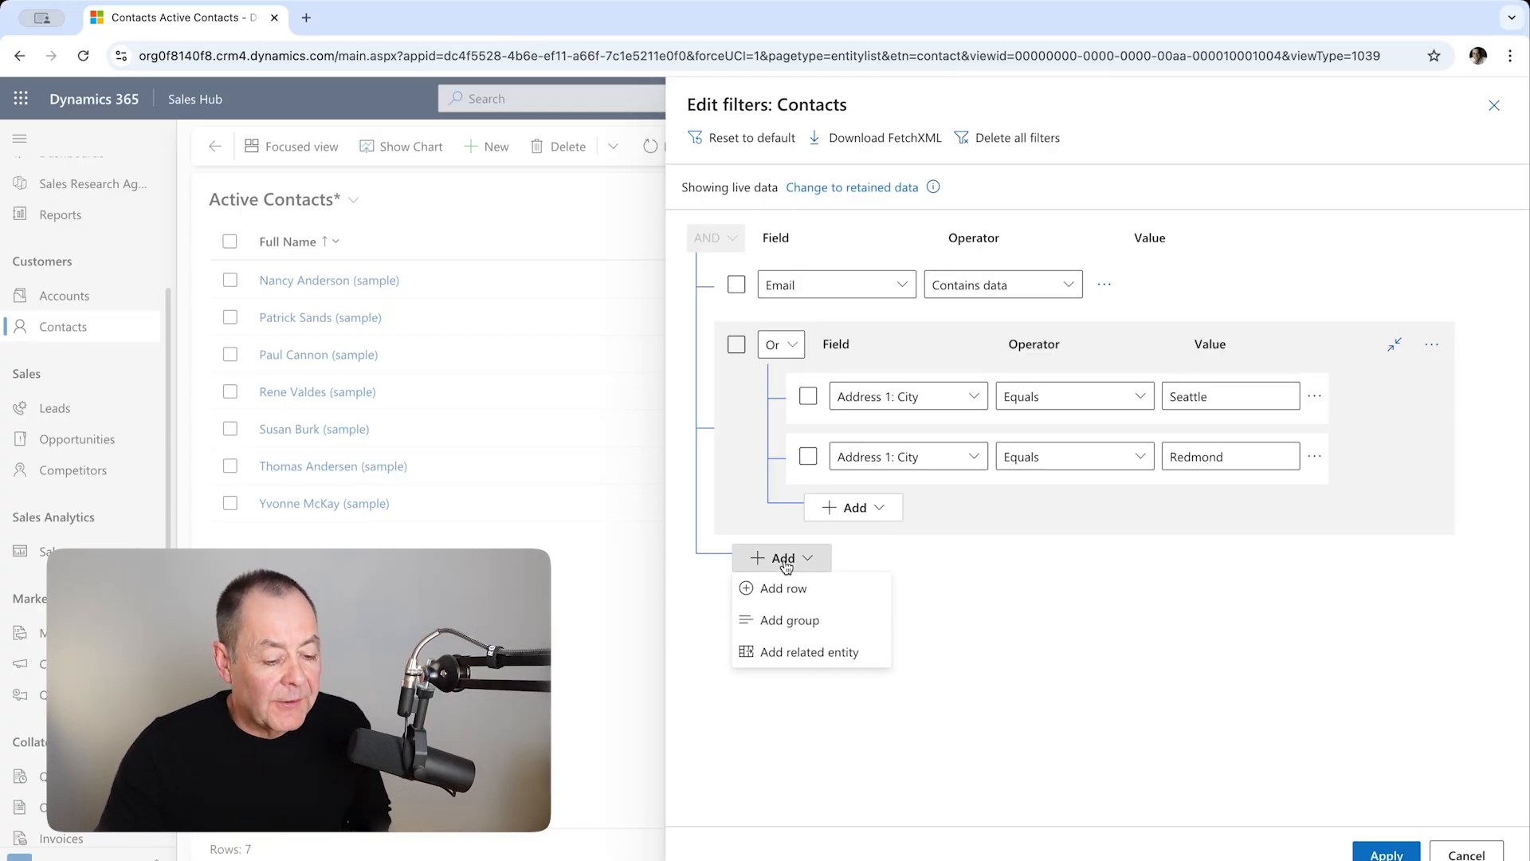
pyautogui.click(827, 654)
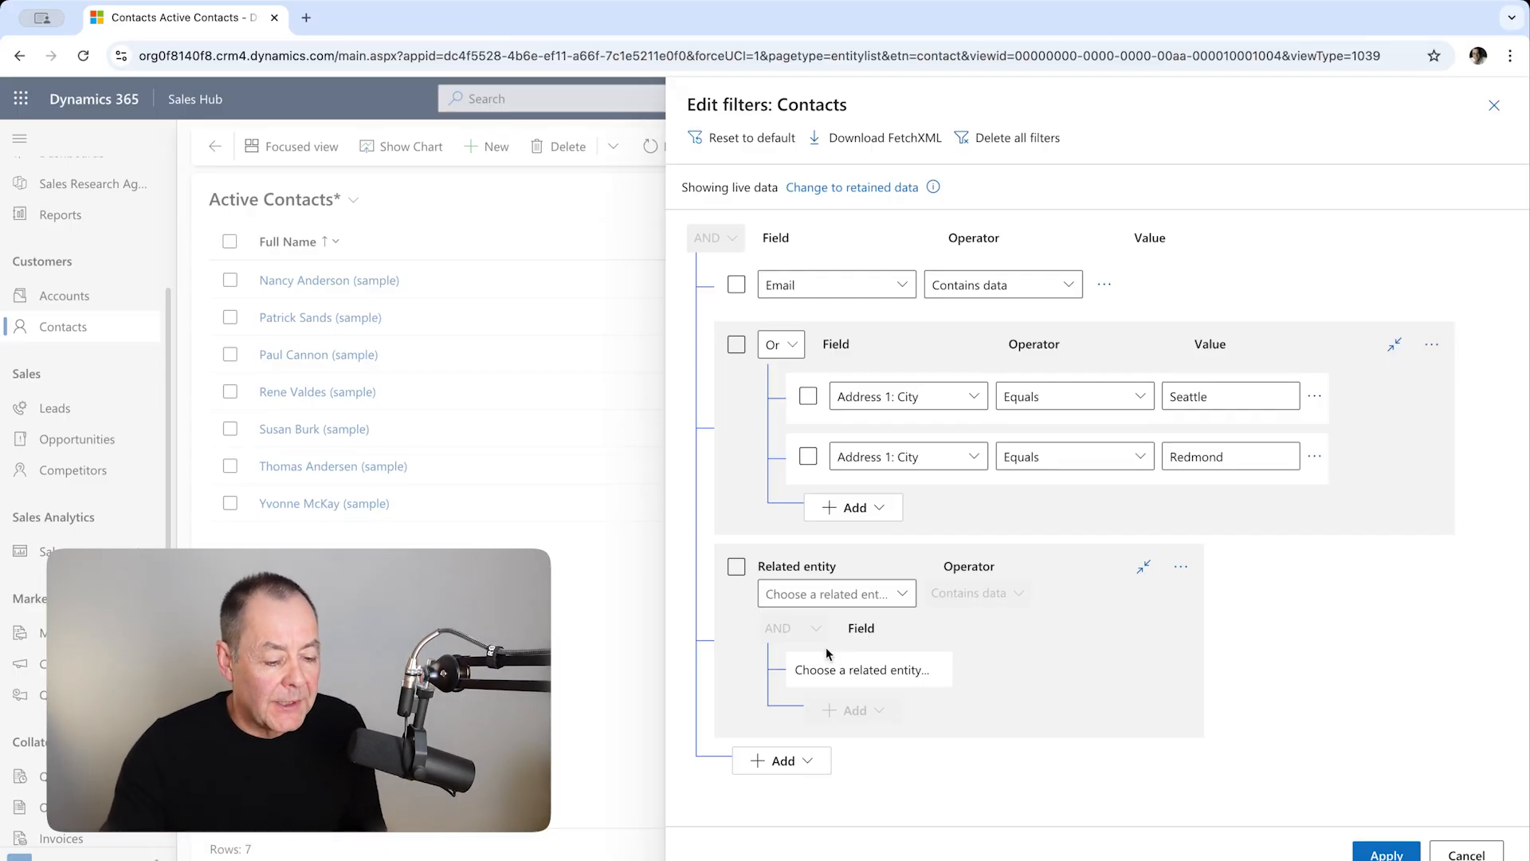
pyautogui.click(903, 594)
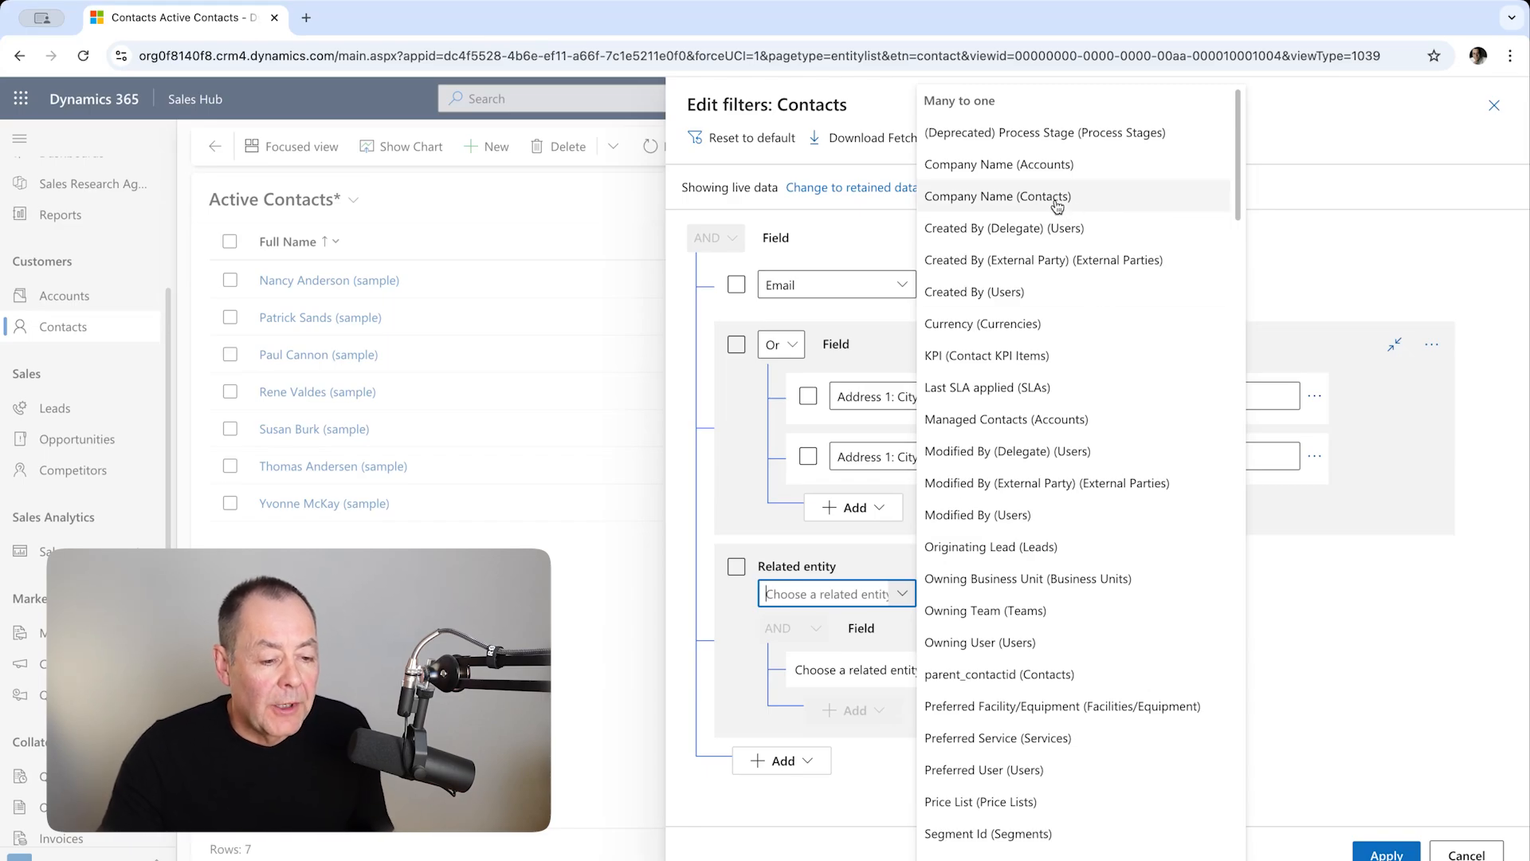
pyautogui.scroll(-10, 1116, 319)
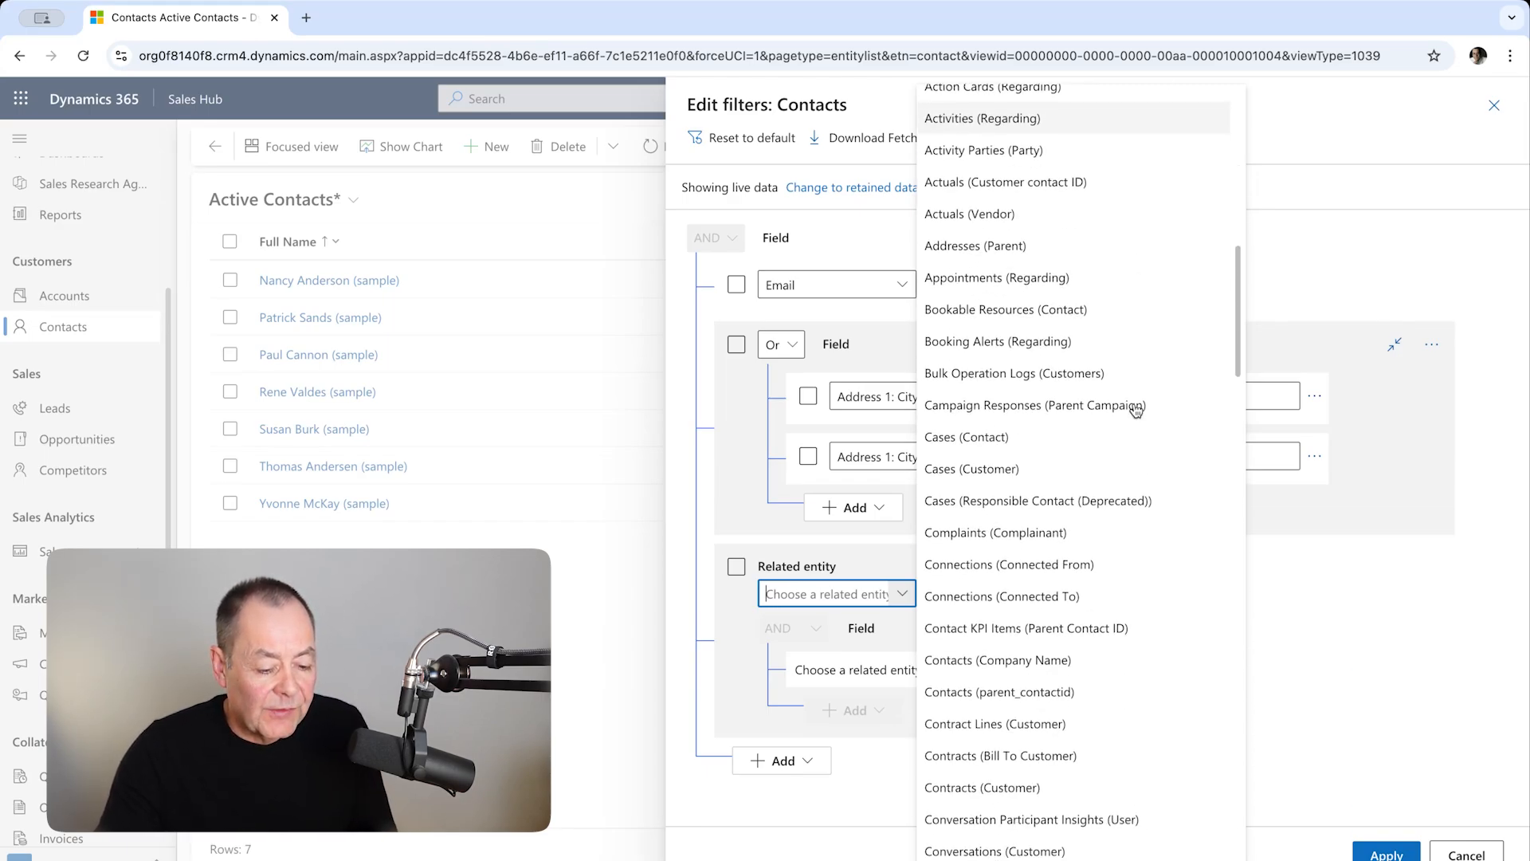
pyautogui.scroll(10, 1136, 410)
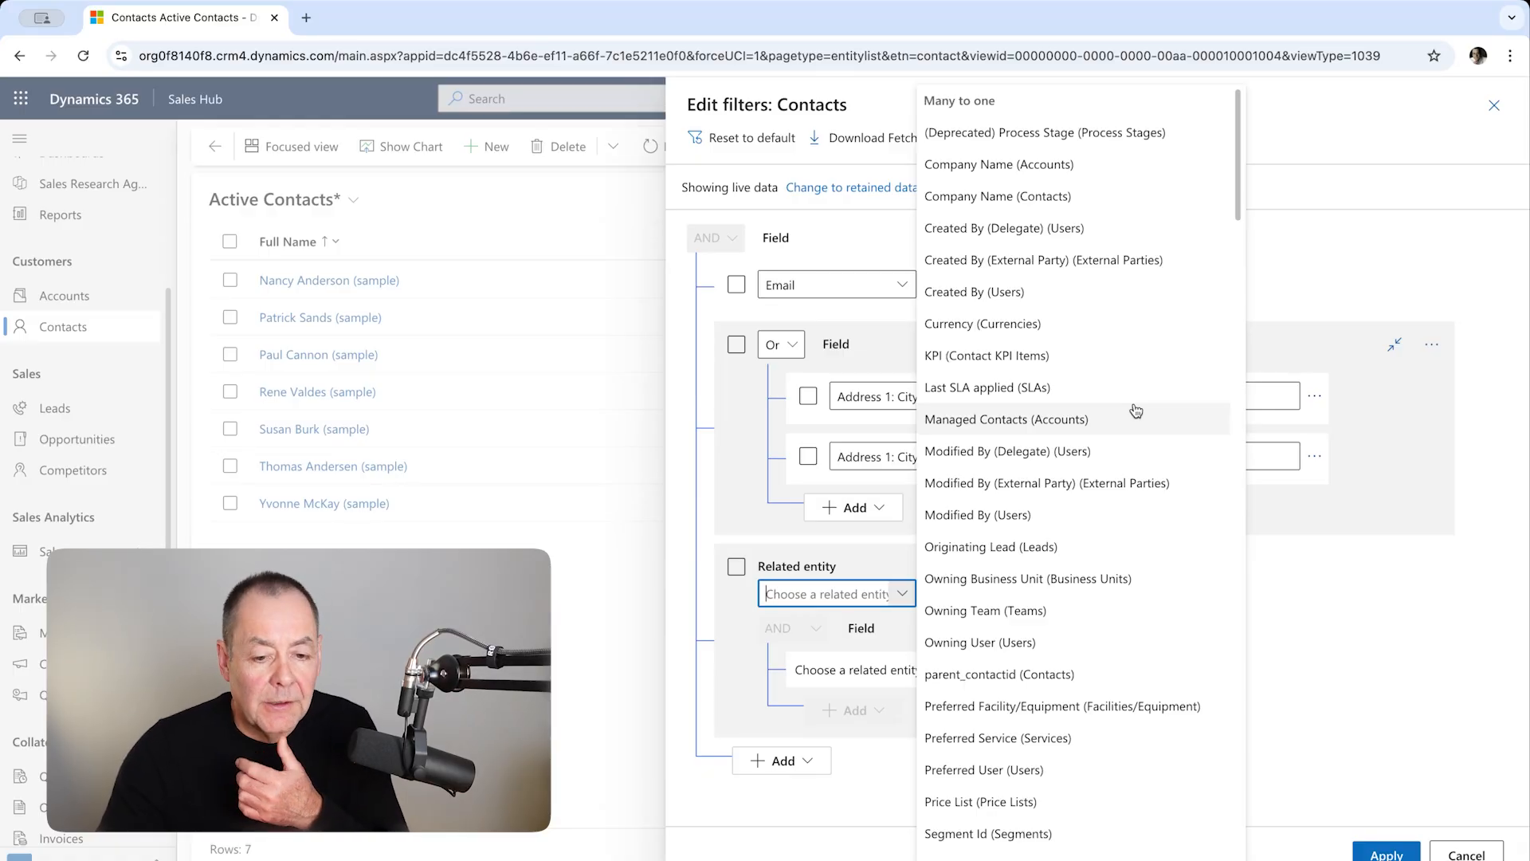
pyautogui.click(1041, 166)
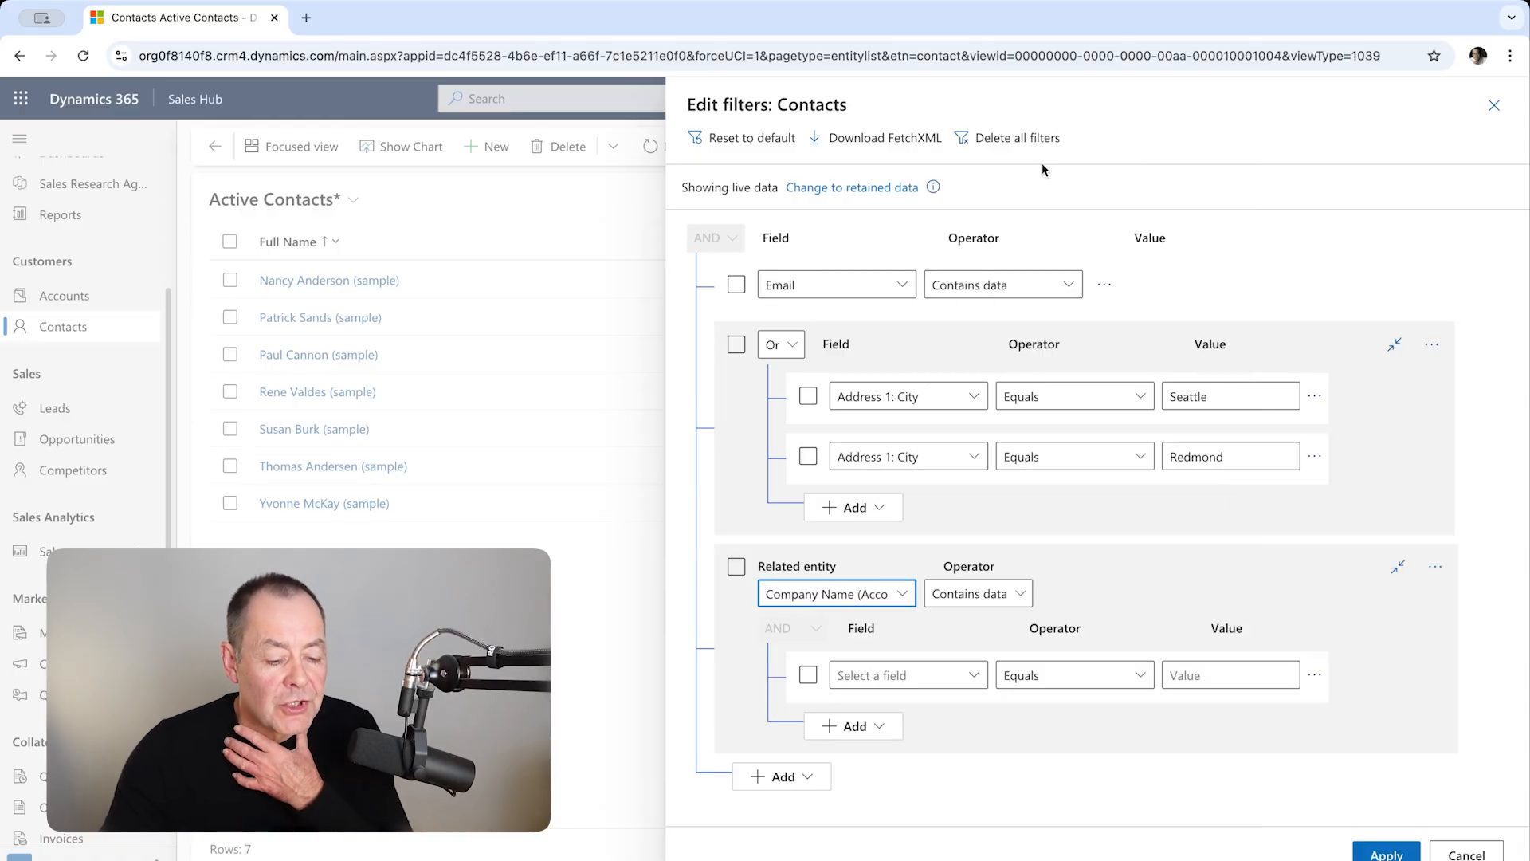
# Set the related account condition to Number of Employees Is Greater than 100, and apply the filters
pyautogui.click(973, 675)
pyautogui.scroll(-15, 1064, 555)
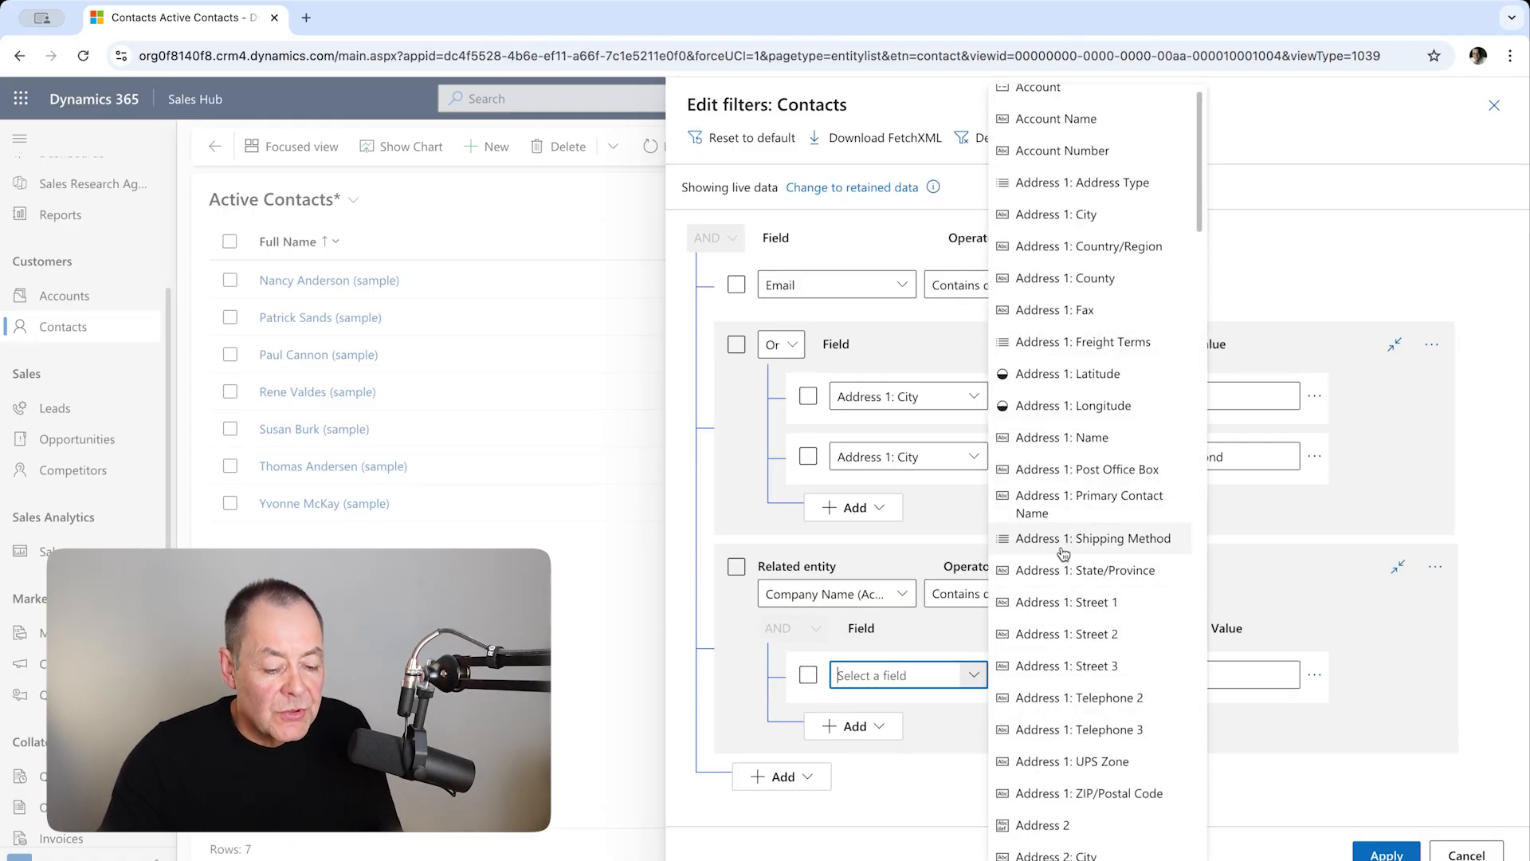
pyautogui.scroll(-12, 1064, 555)
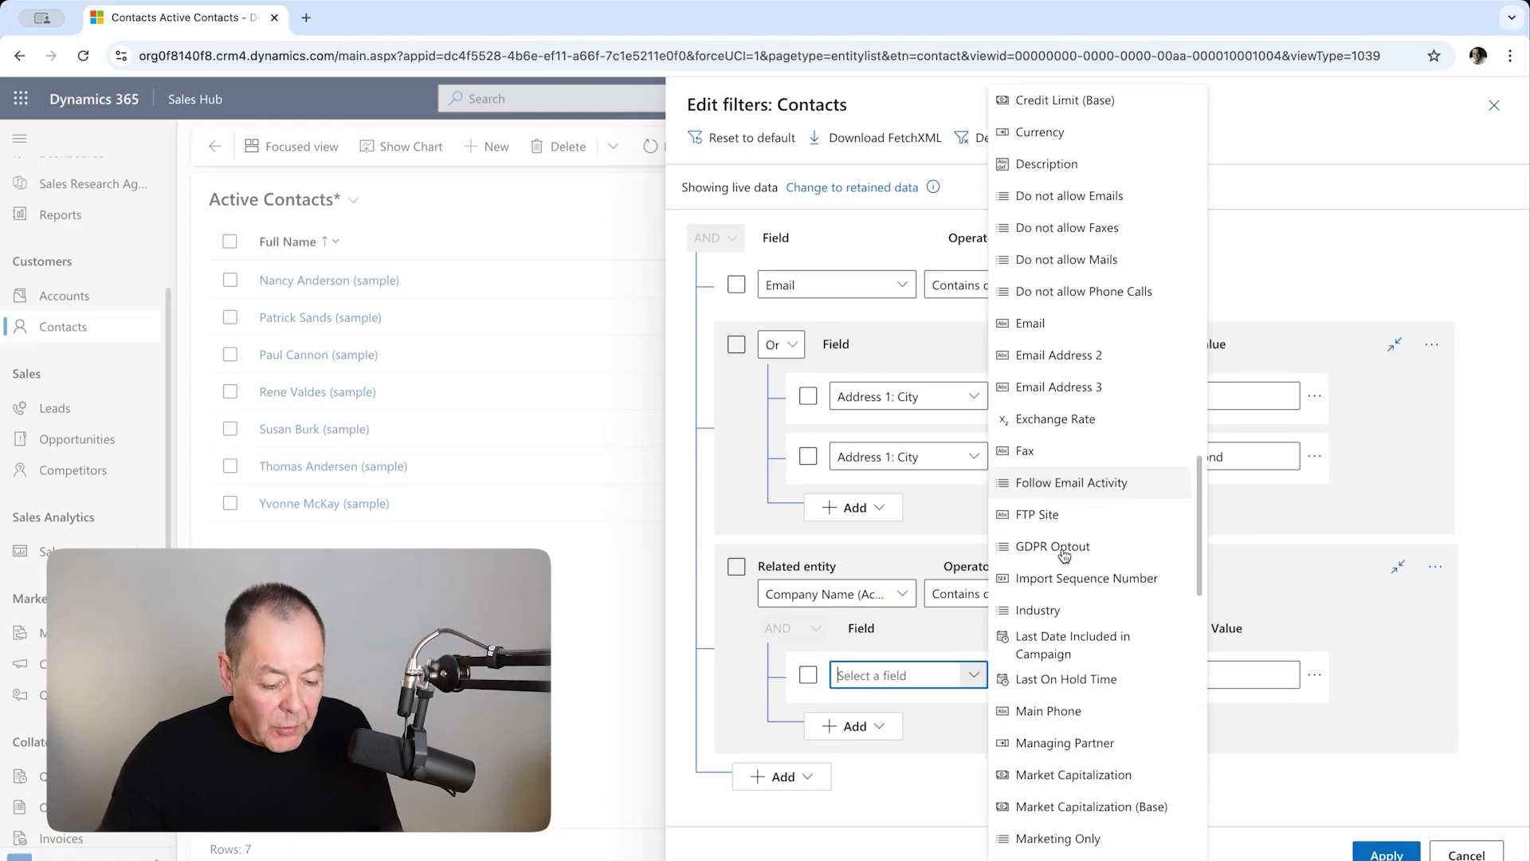
pyautogui.click(1065, 607)
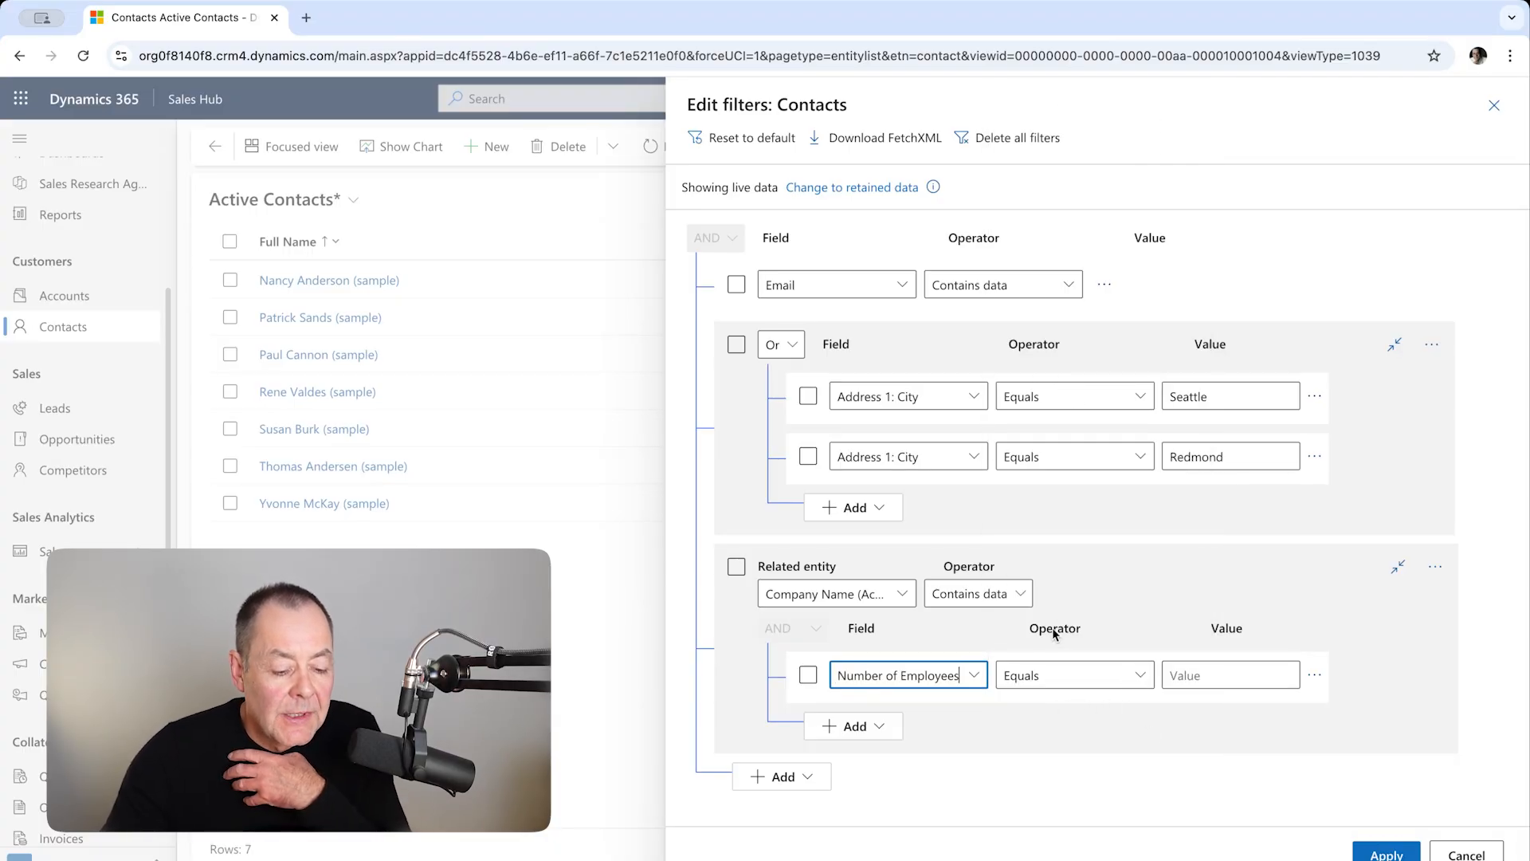
pyautogui.click(1141, 675)
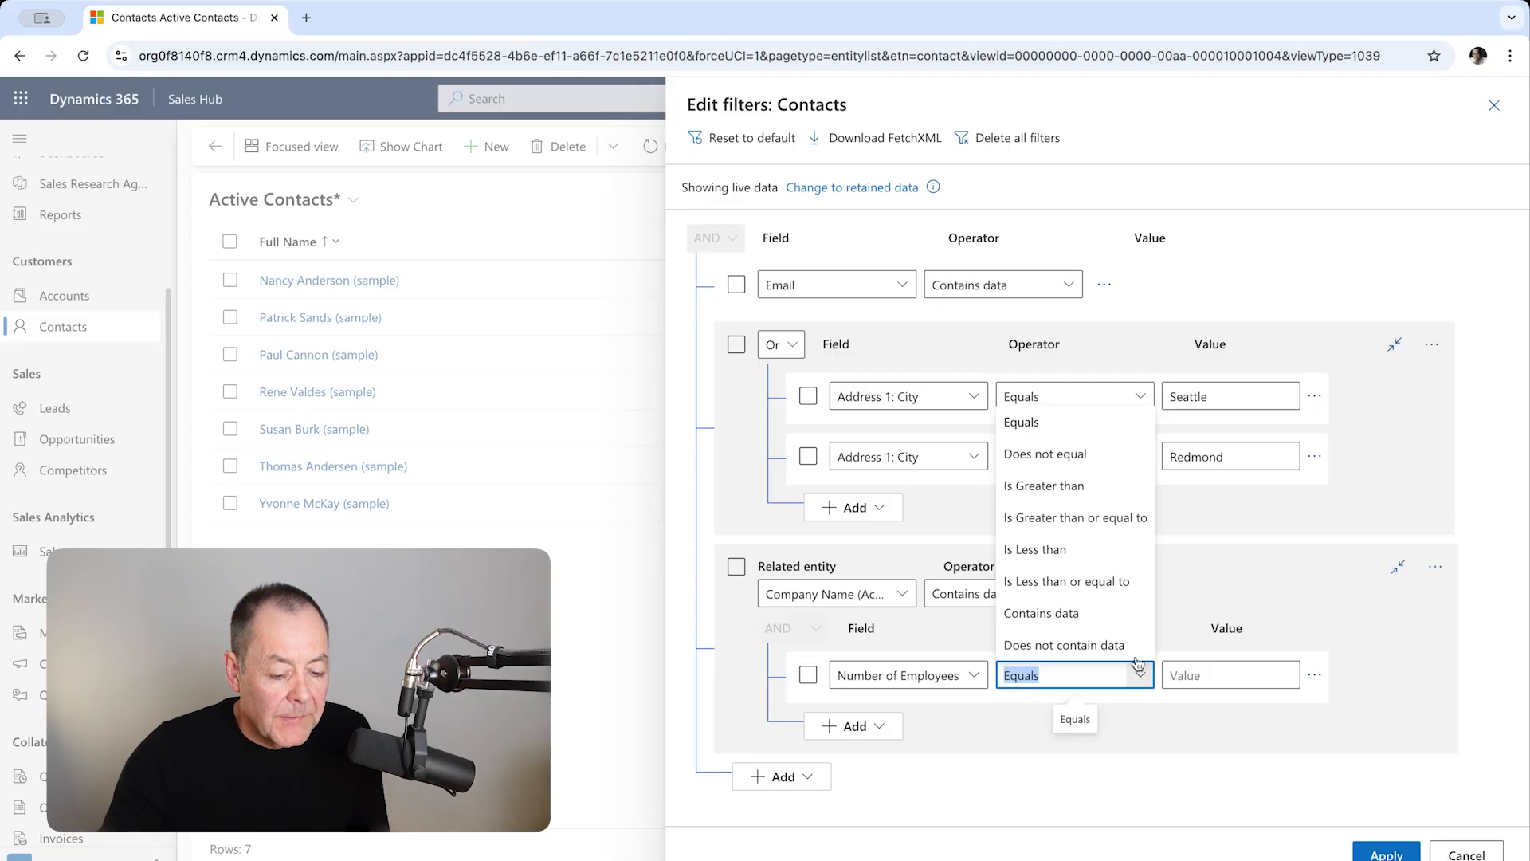
pyautogui.click(1068, 484)
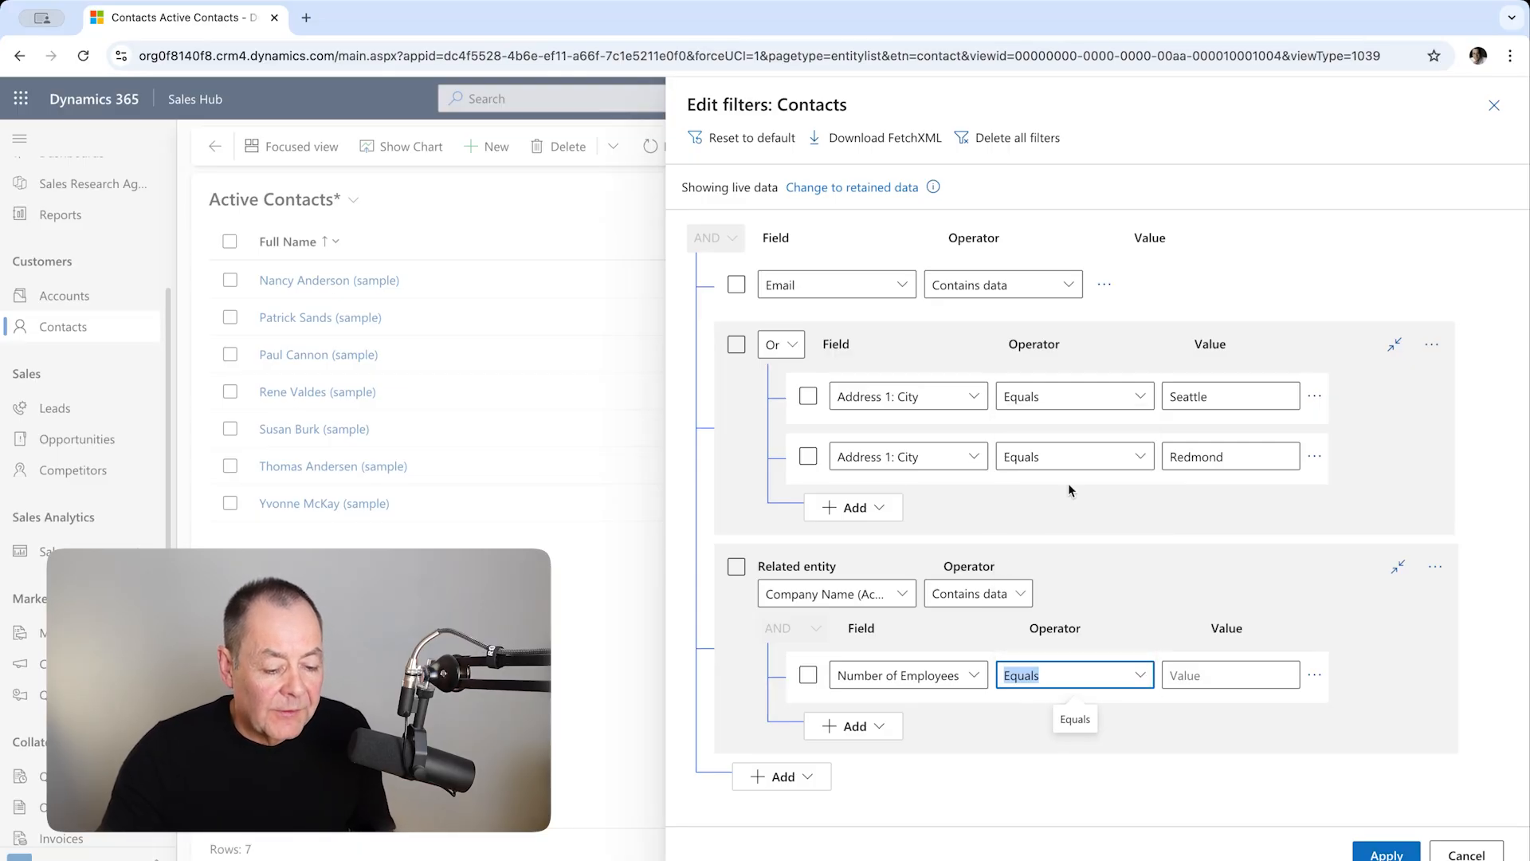
pyautogui.click(1207, 675)
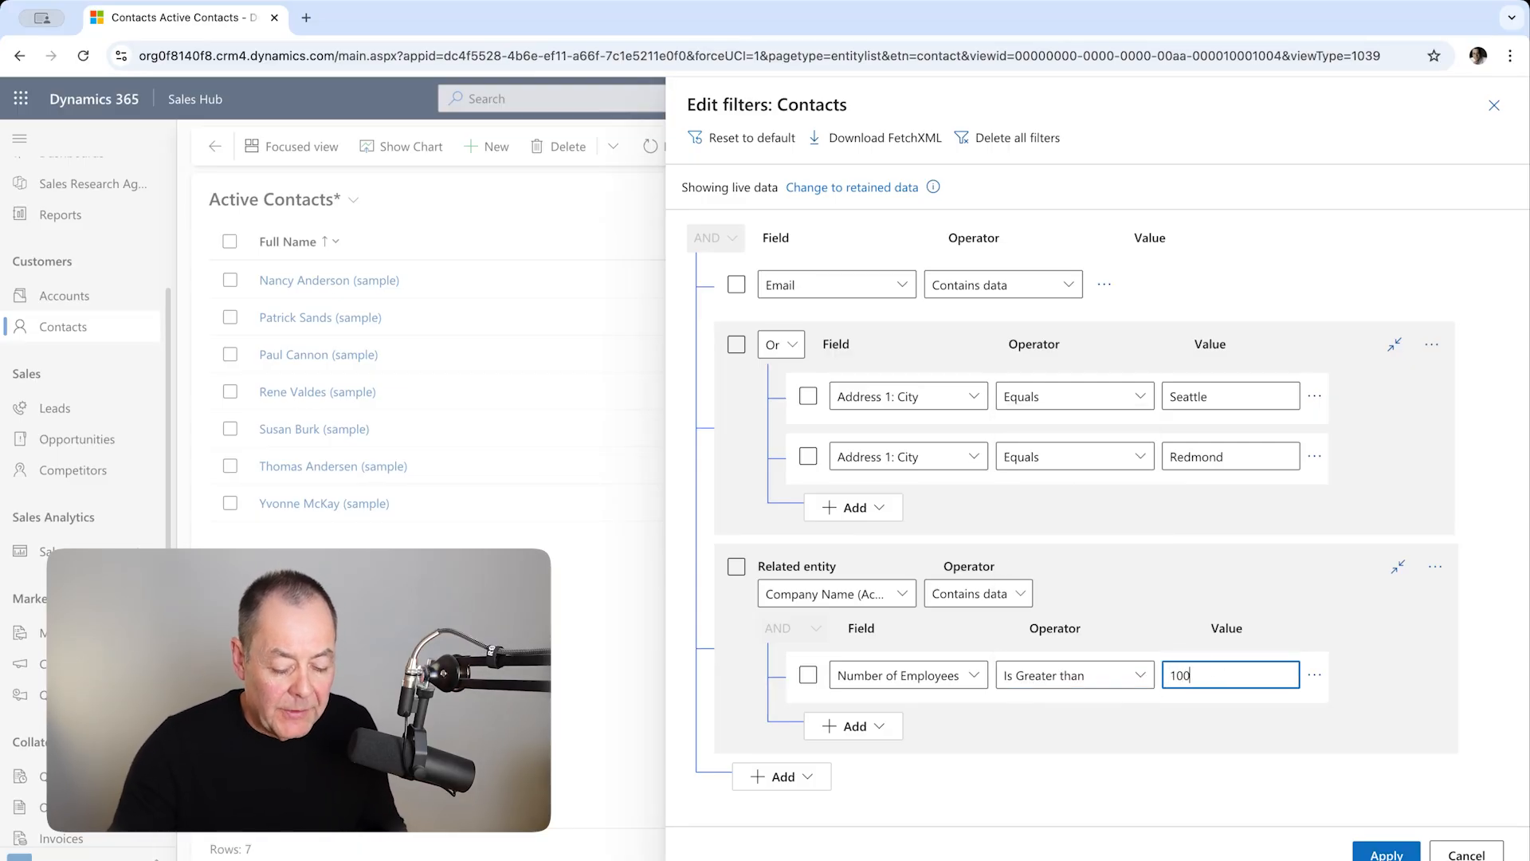
pyautogui.click(1391, 853)
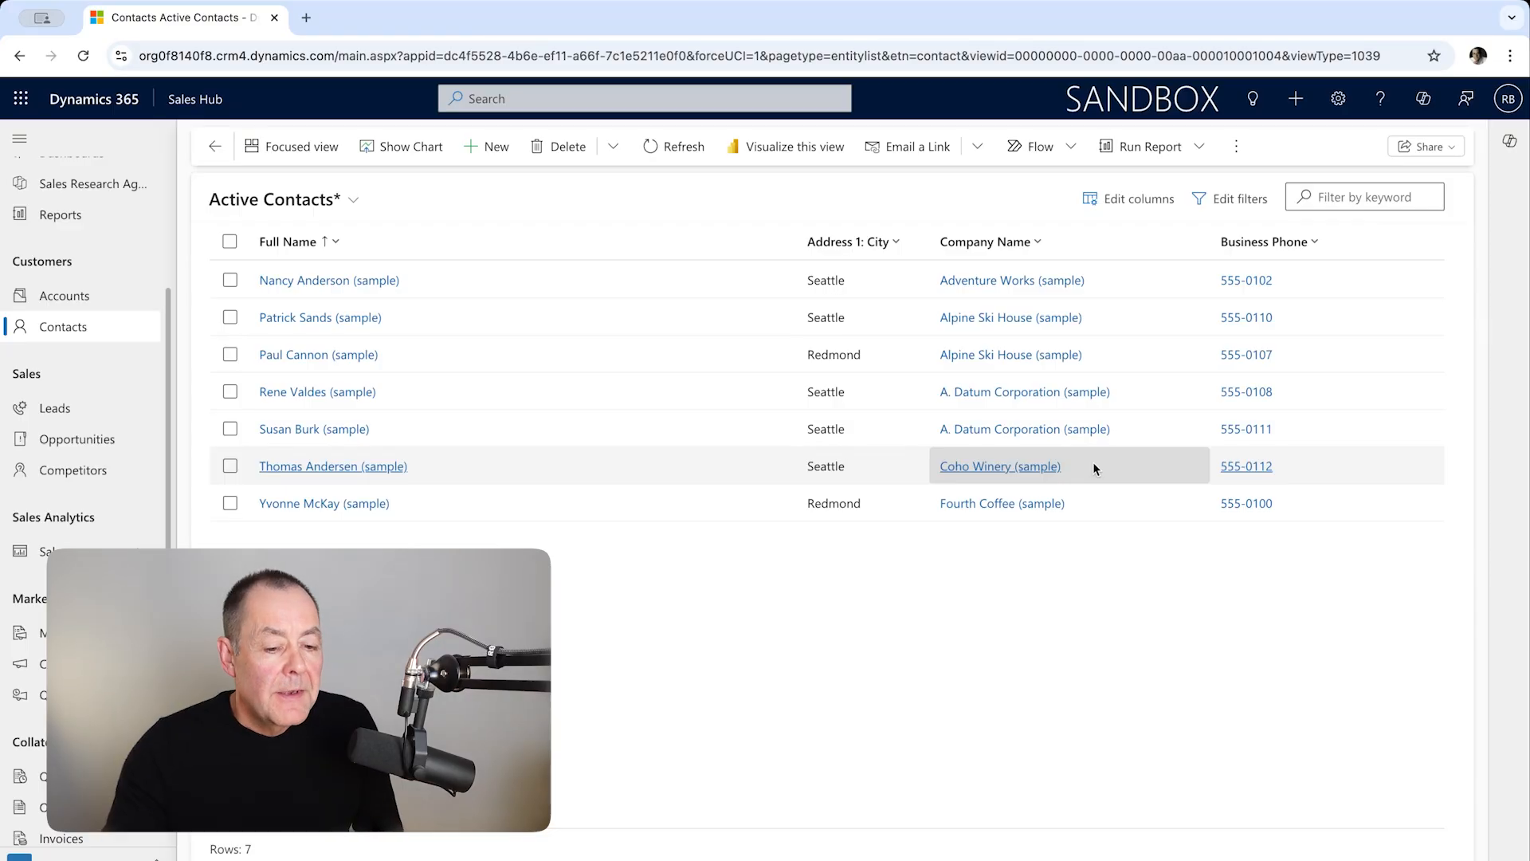
# Save the customised contacts list as a new view named with the owner's first name plus Test, and check it in the list of views
pyautogui.click(354, 205)
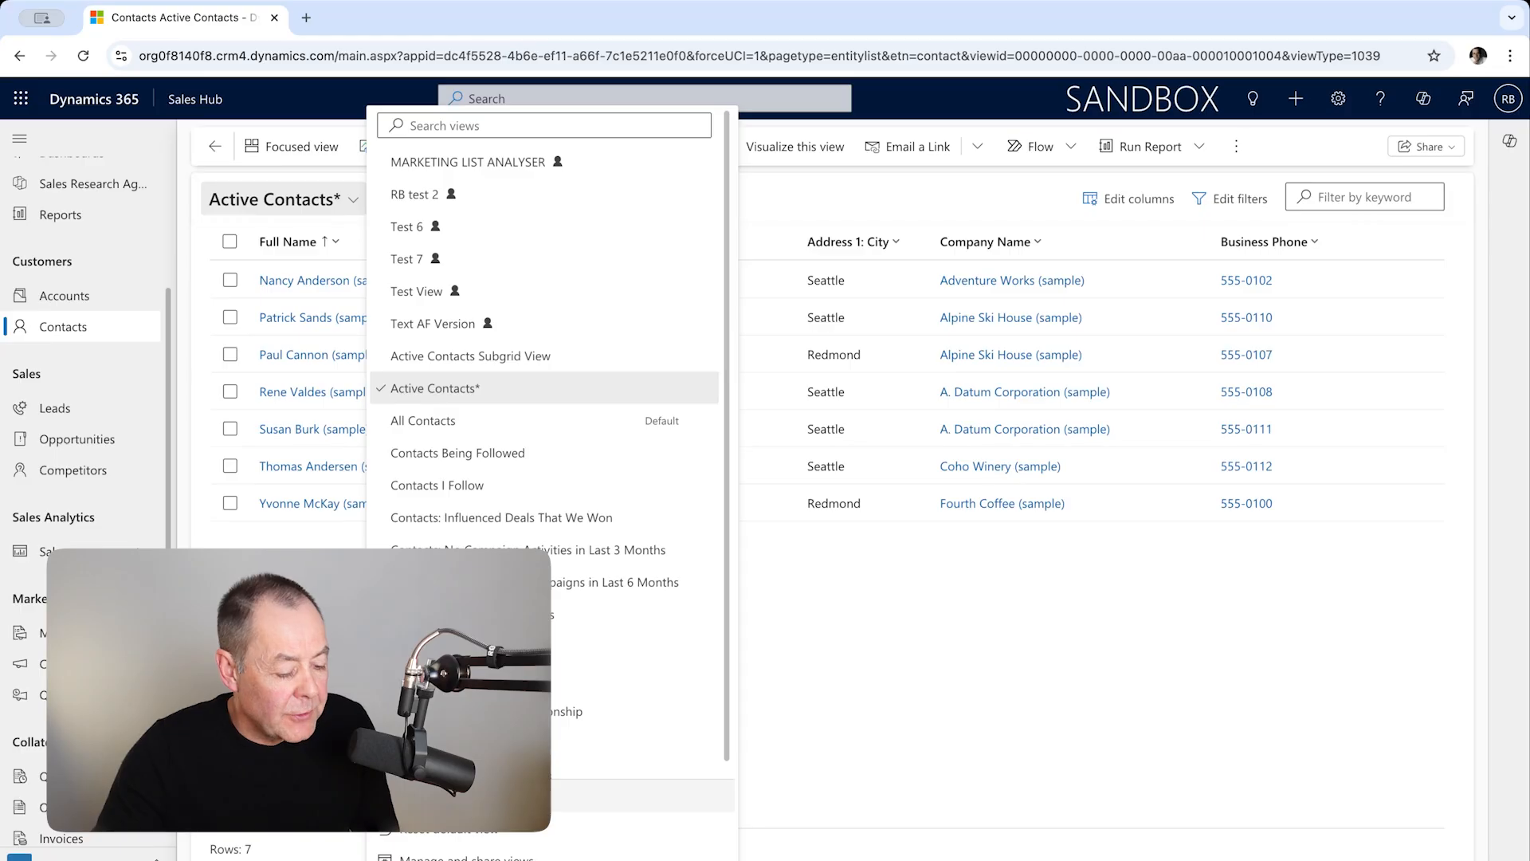
pyautogui.click(562, 795)
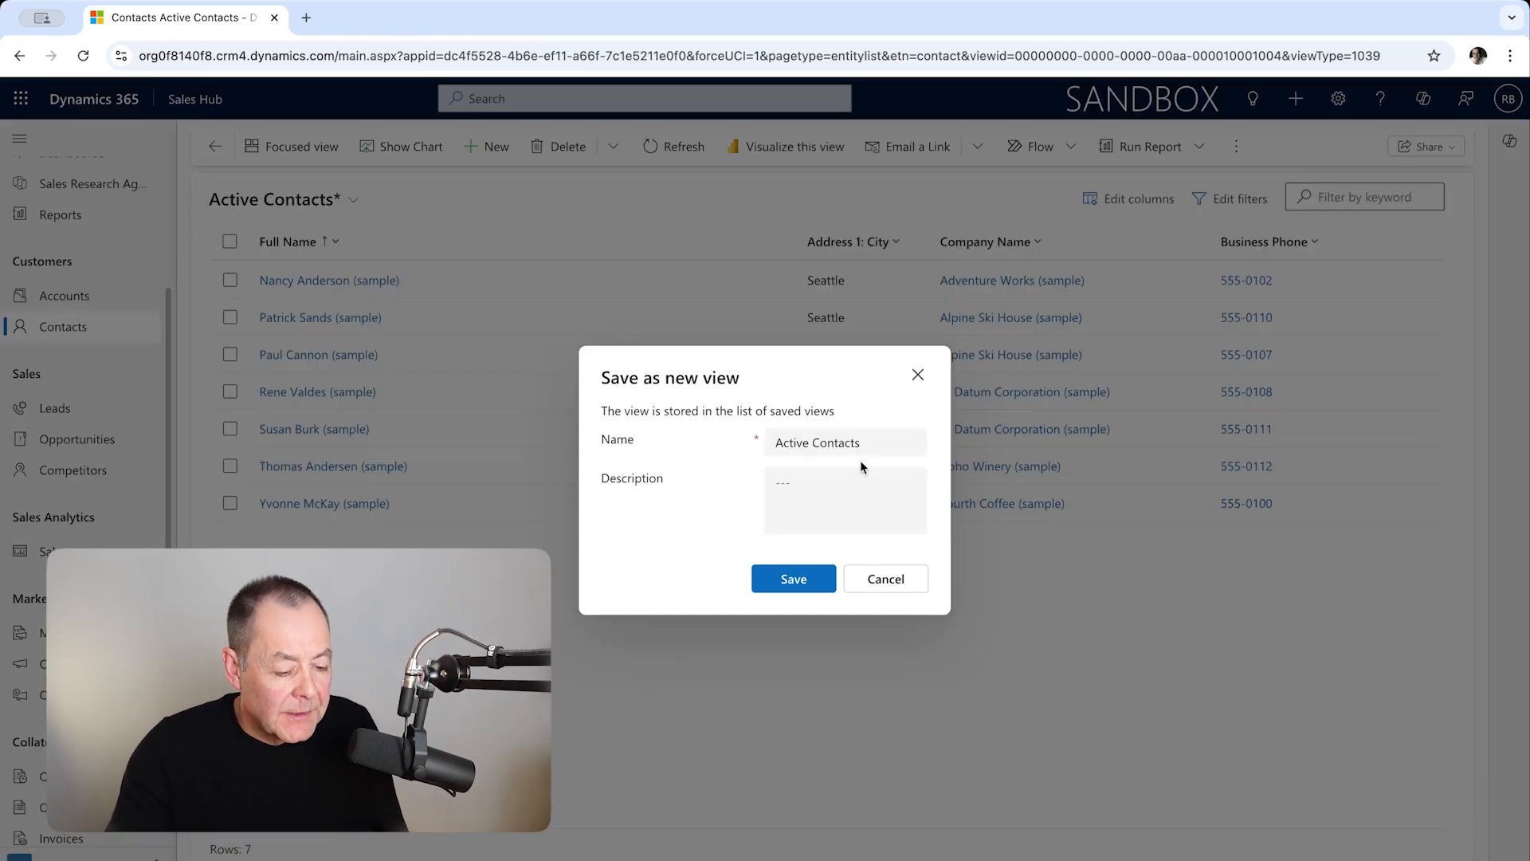
pyautogui.moveTo(861, 443); pyautogui.dragTo(732, 440)
pyautogui.write('Richard Test')
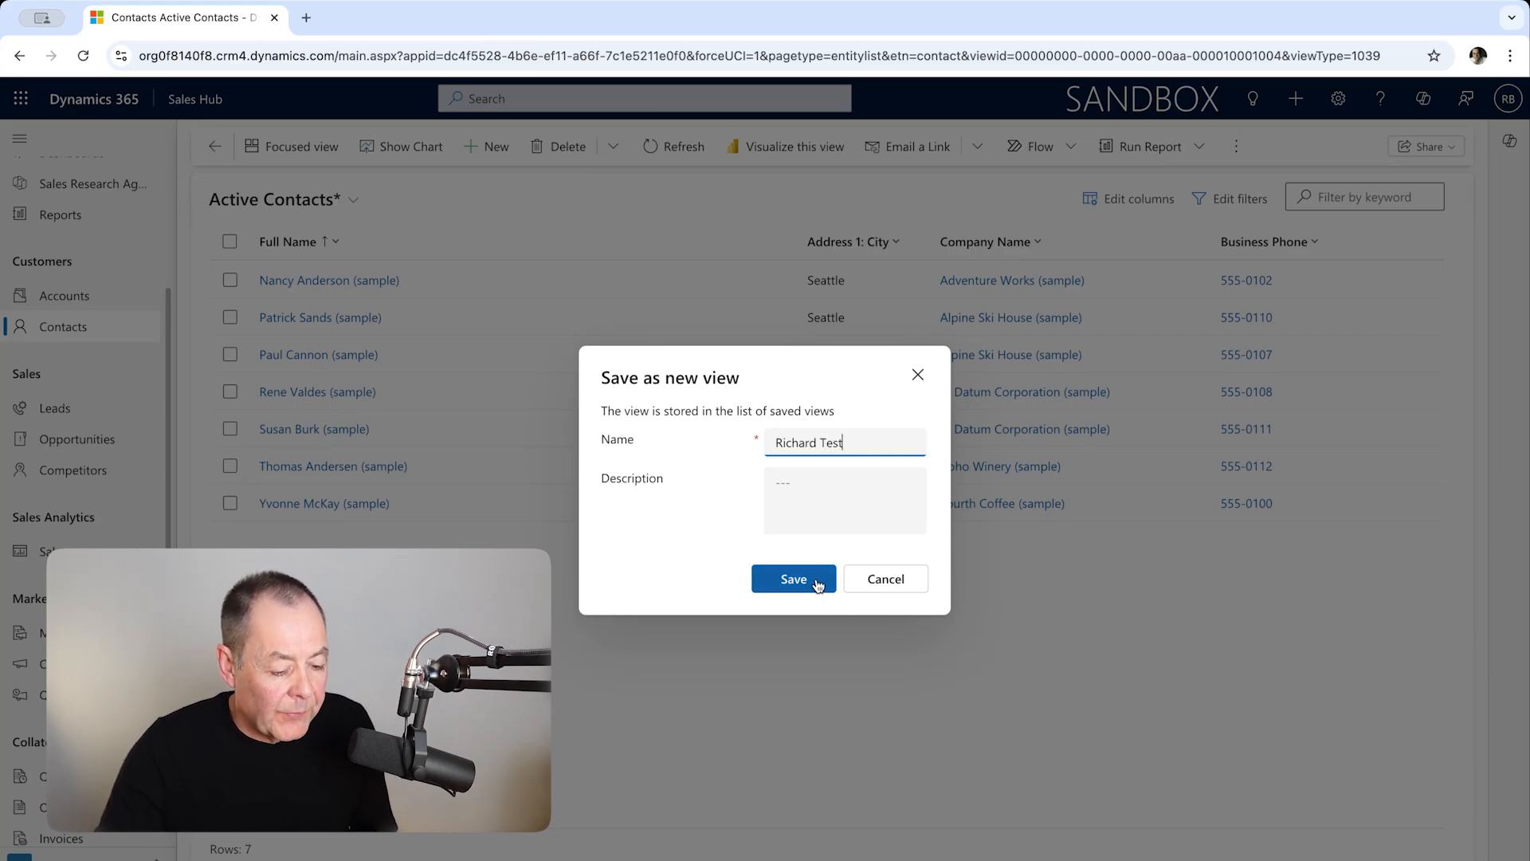
pyautogui.click(817, 584)
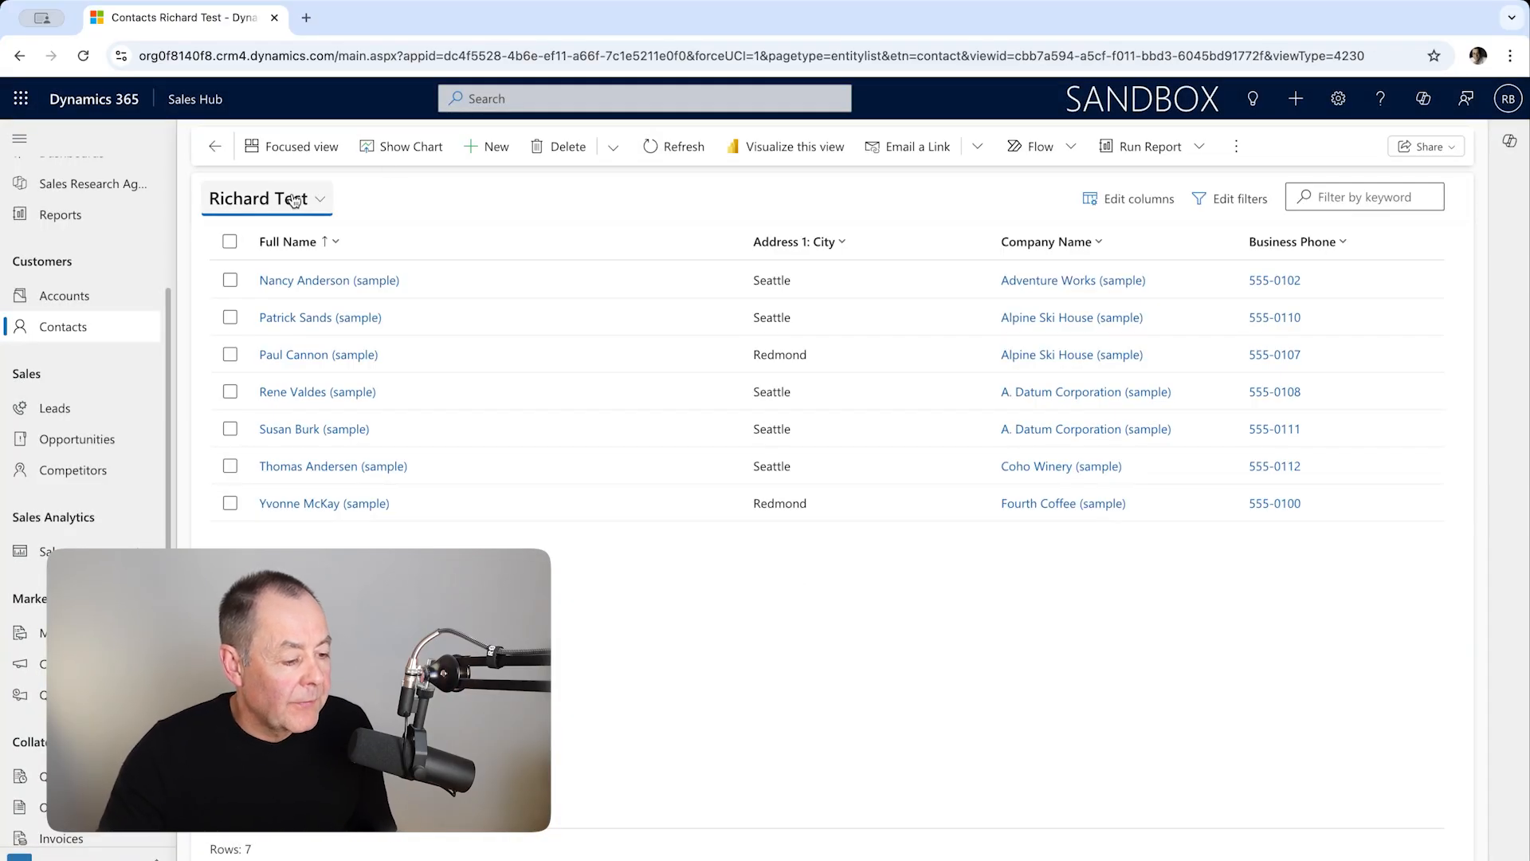
pyautogui.click(294, 199)
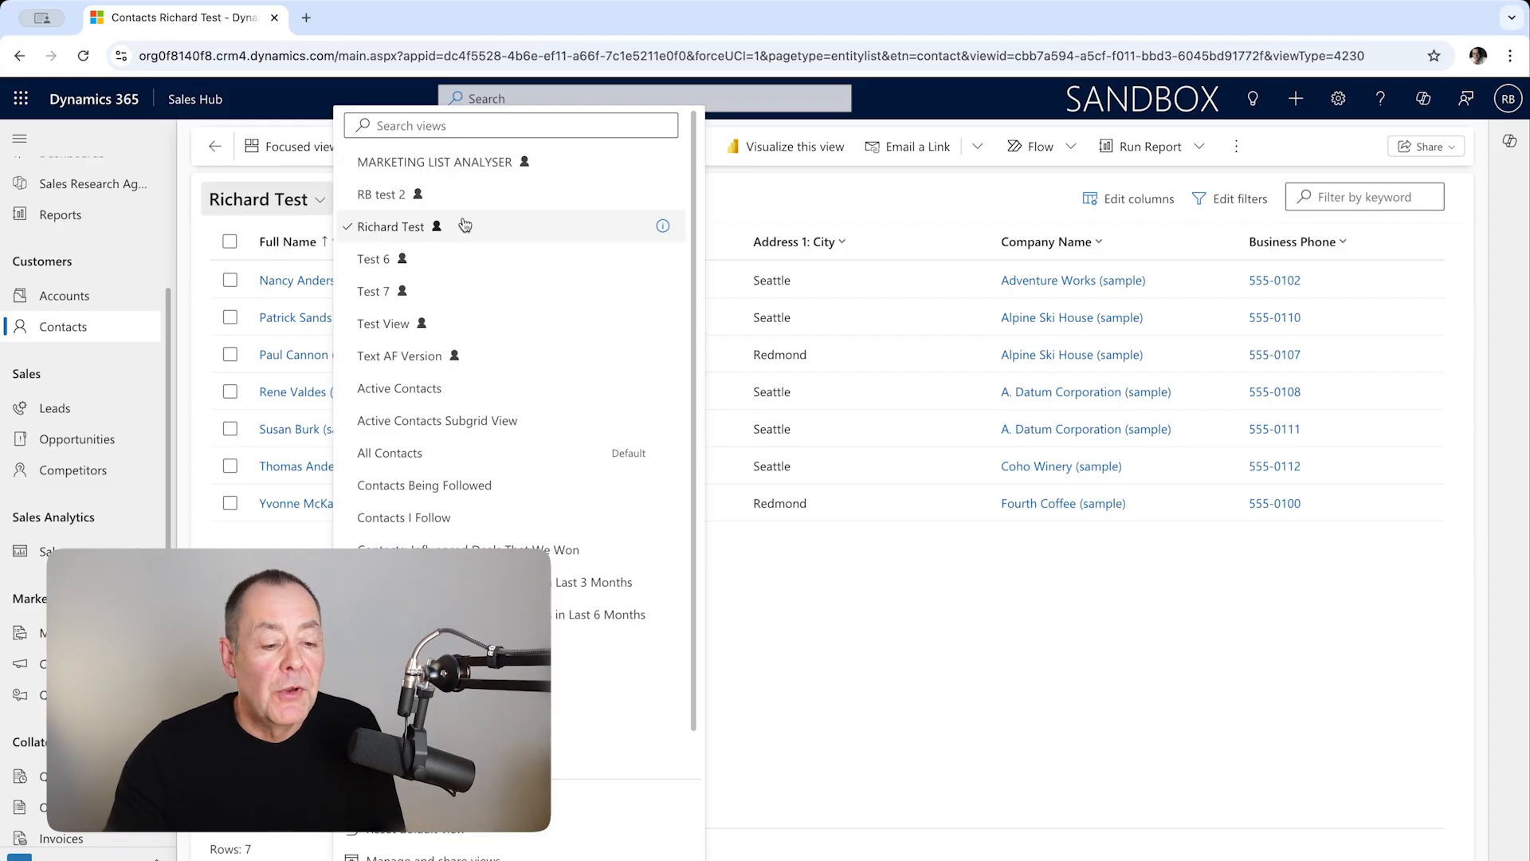
pyautogui.click(853, 208)
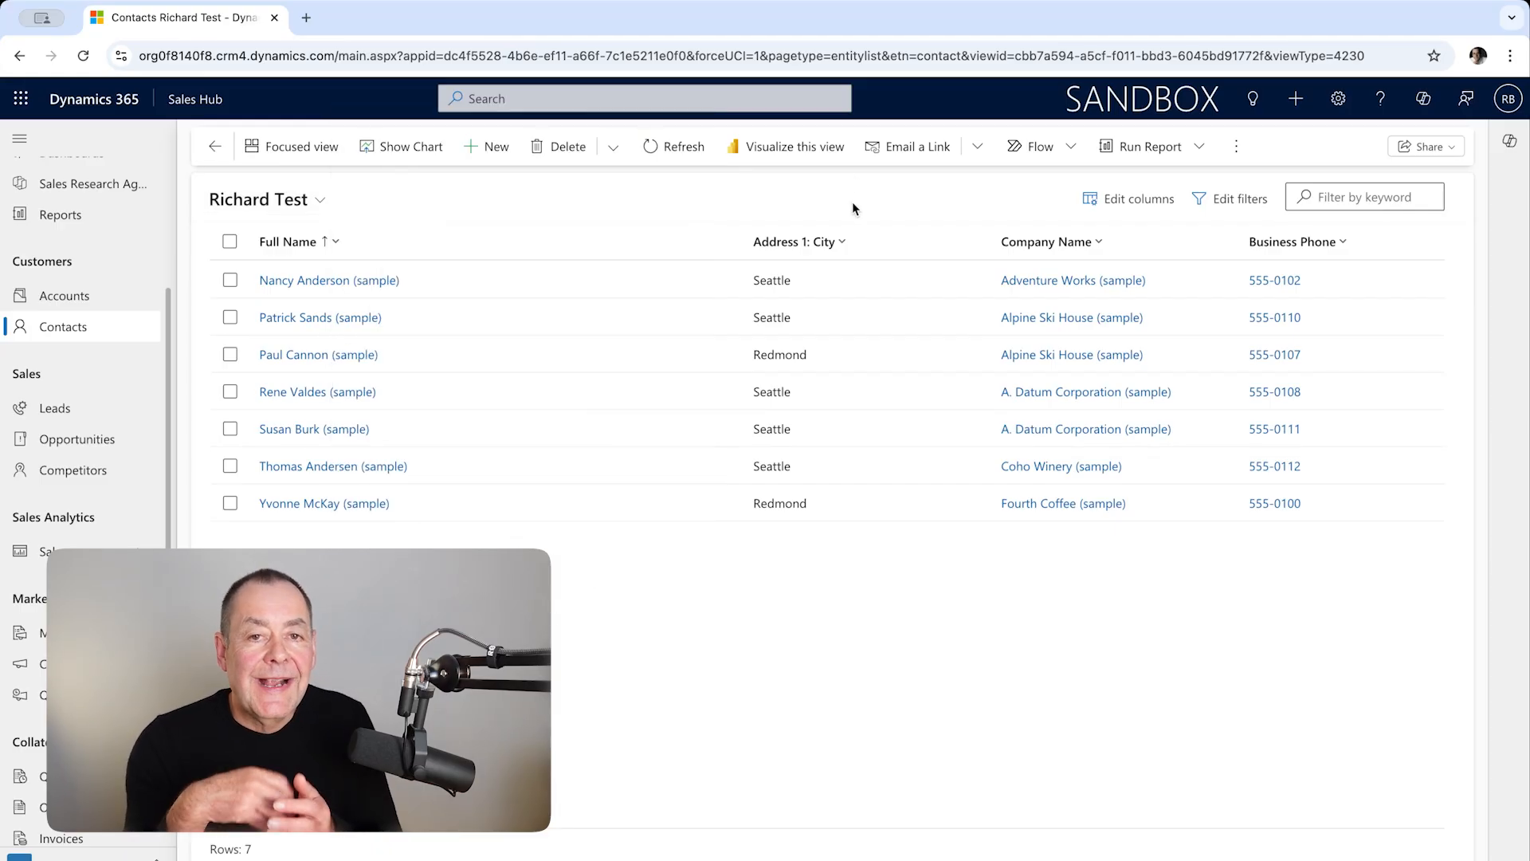